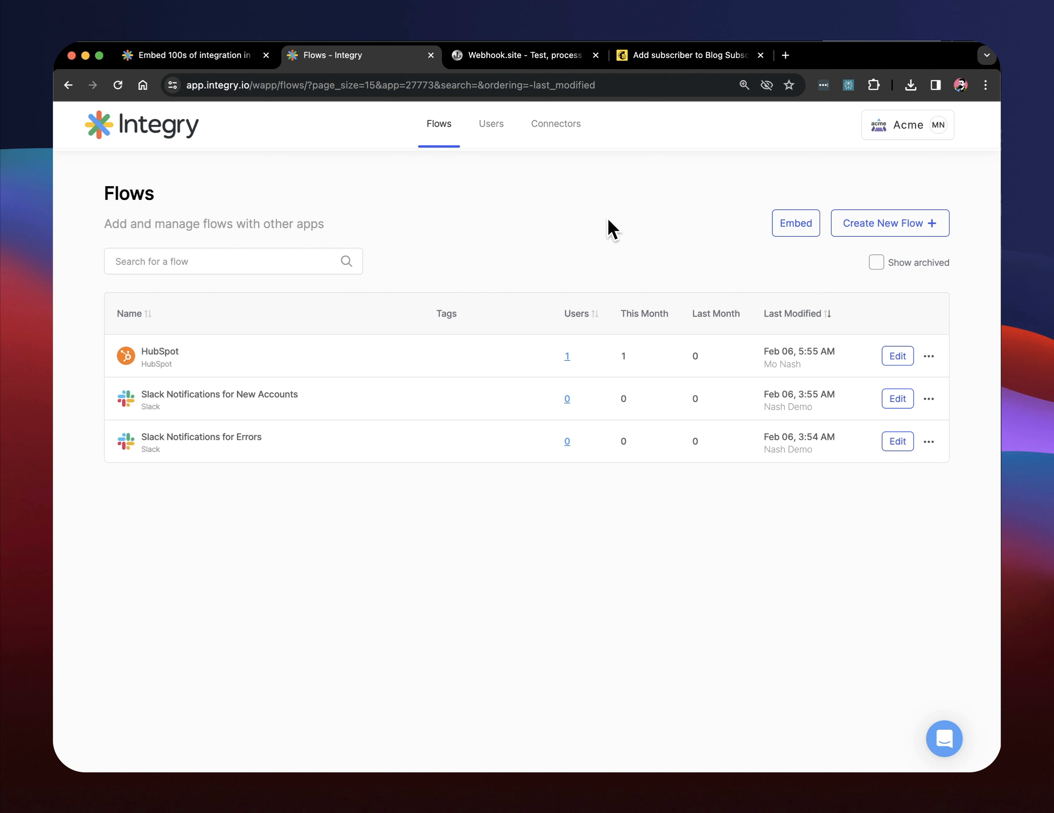
Create a new flow triggered by Mailchimp's Subscriber Created event
click(879, 231)
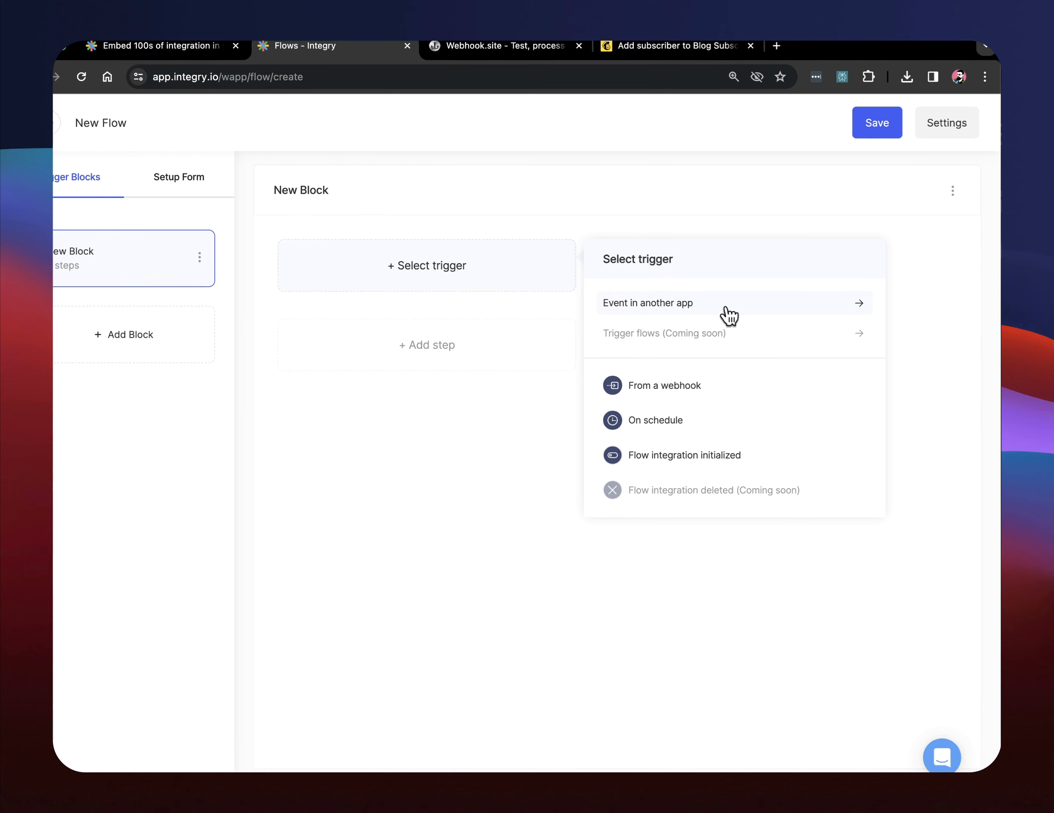
click(729, 310)
text(mailc)
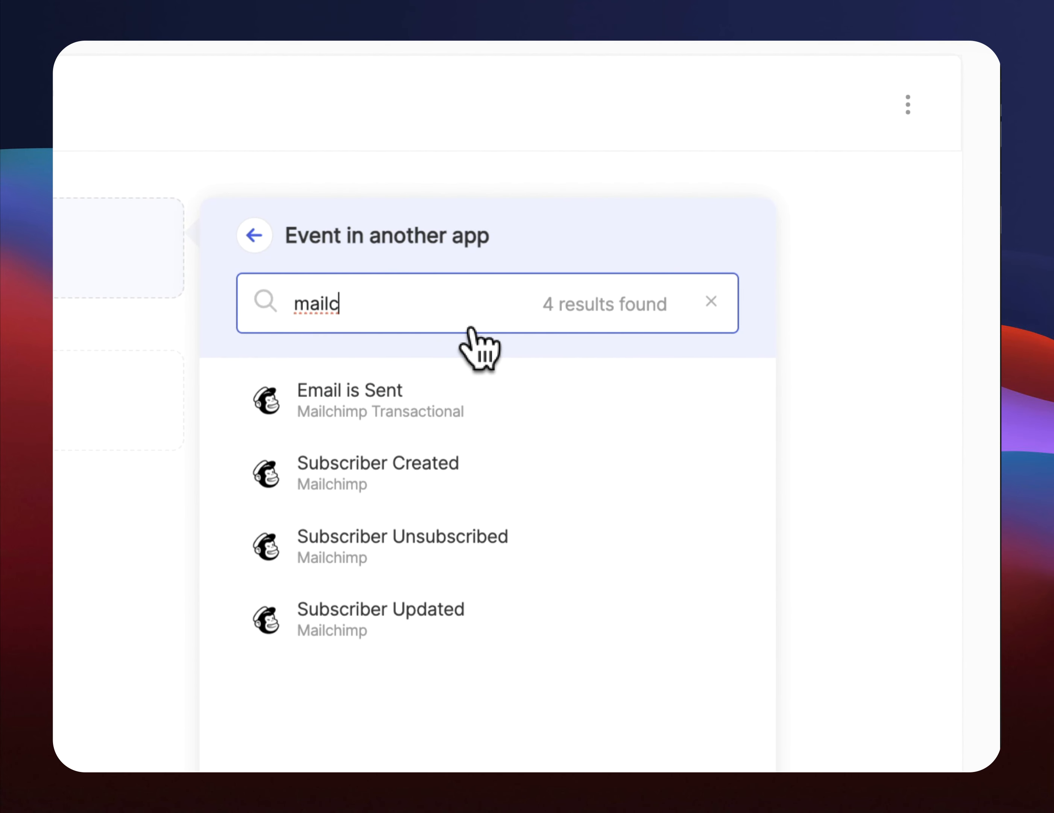
click(530, 489)
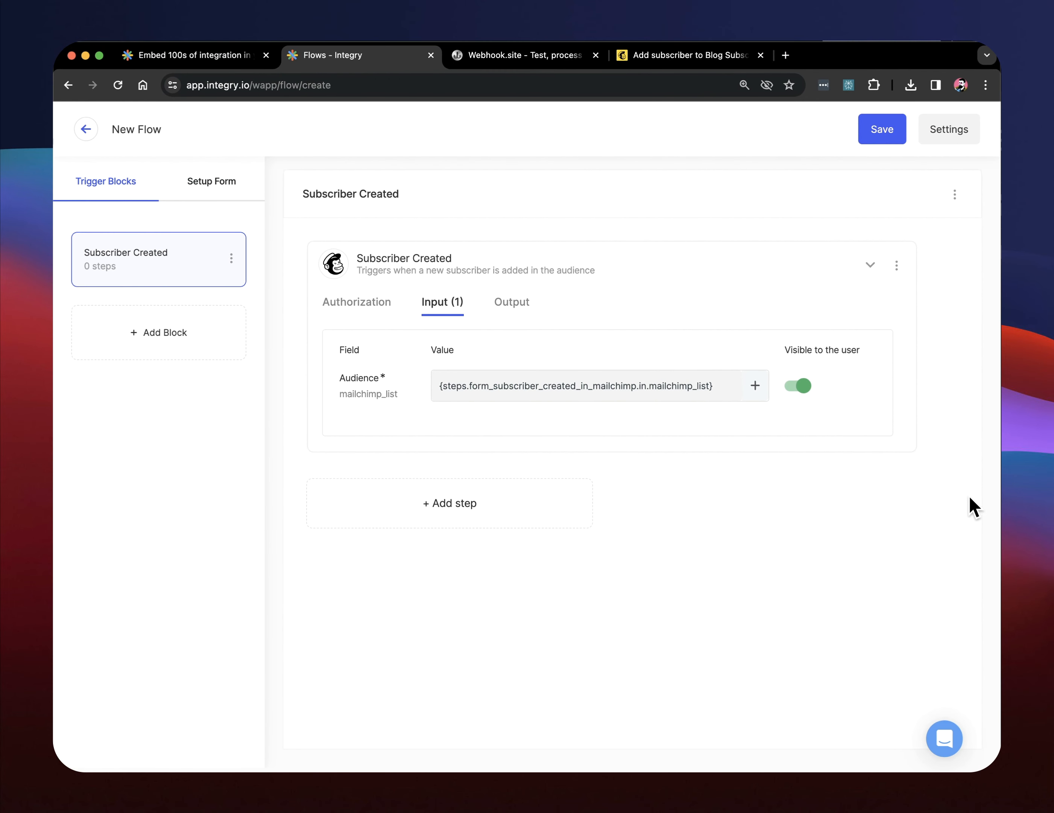
Review the Subscriber Created trigger's authorization, input and output details, and collapse its card
click(358, 302)
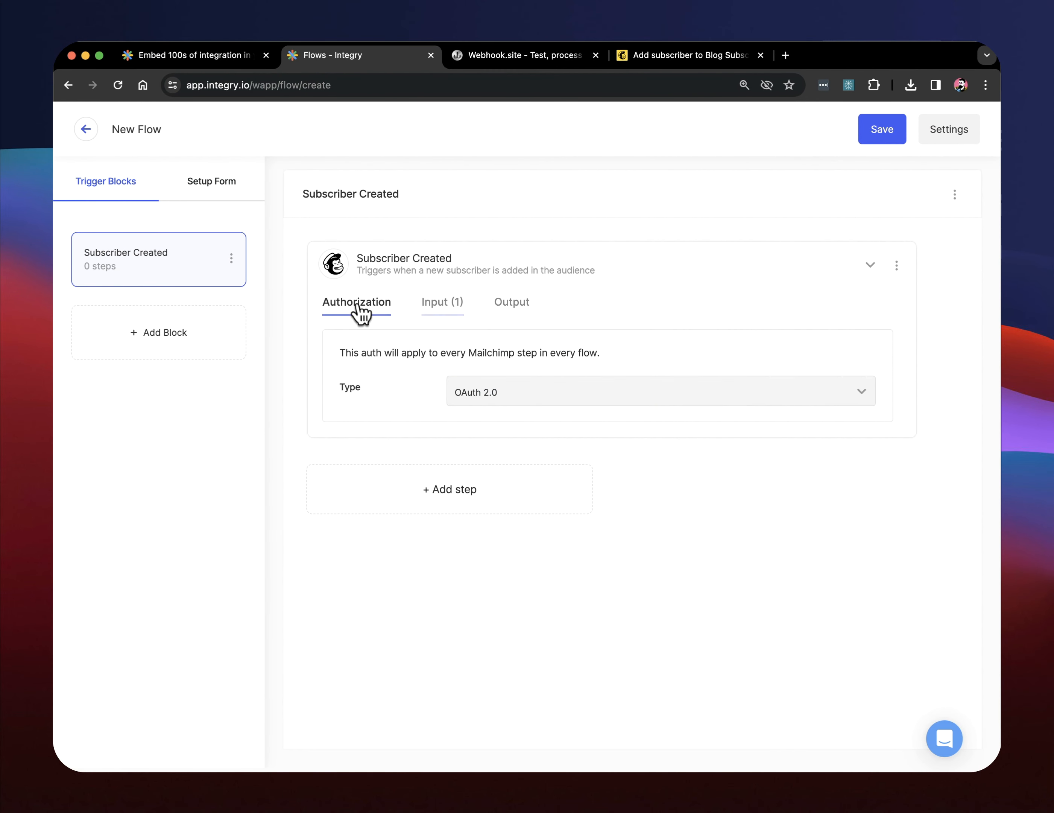
click(453, 307)
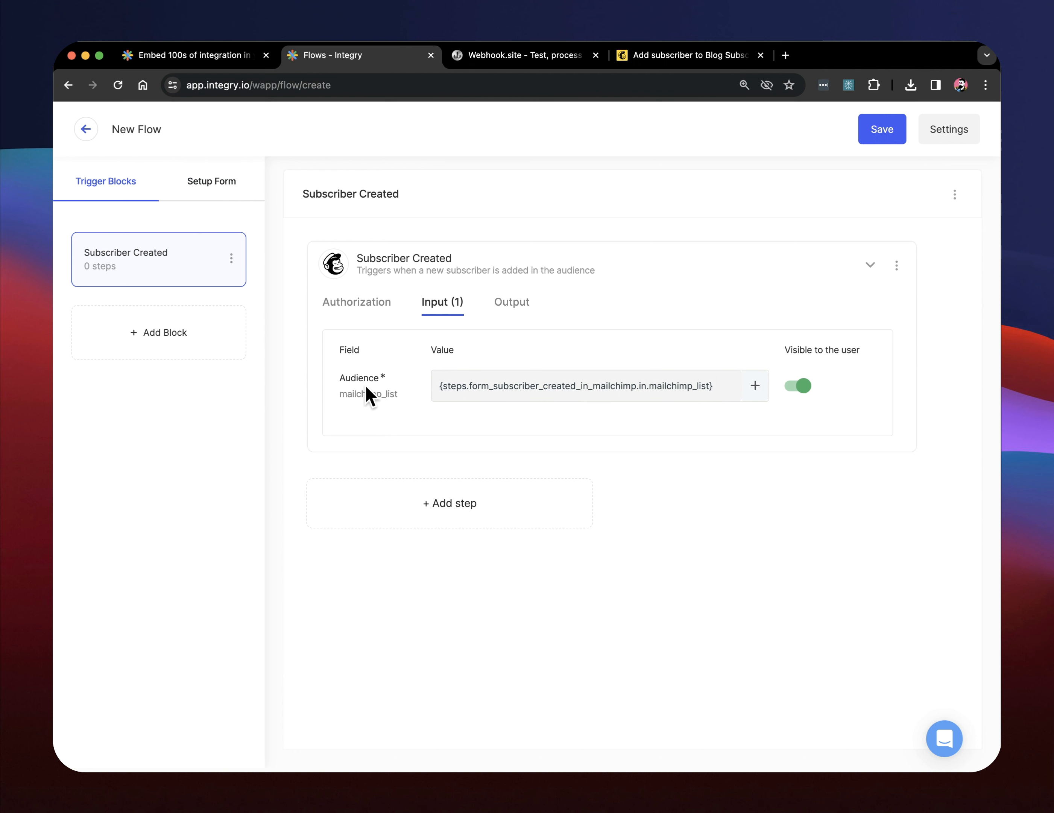
click(512, 301)
scroll(409, 490, down, 1)
scroll(408, 489, up, 1)
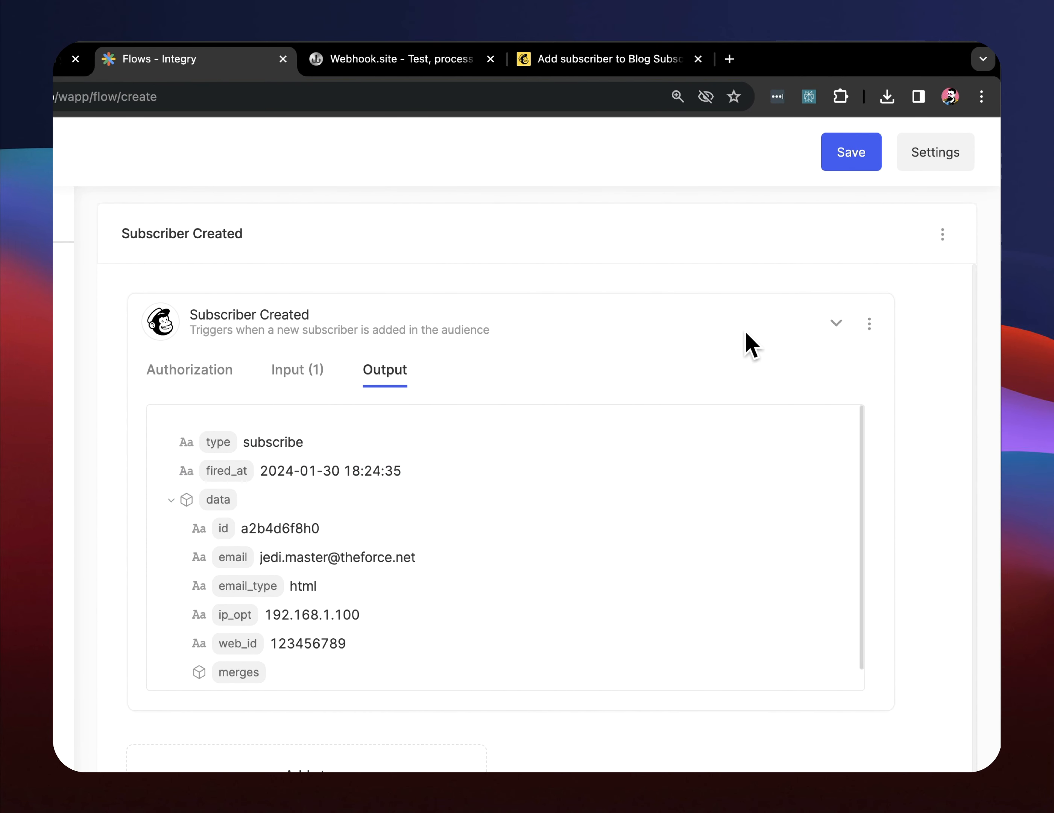
click(834, 329)
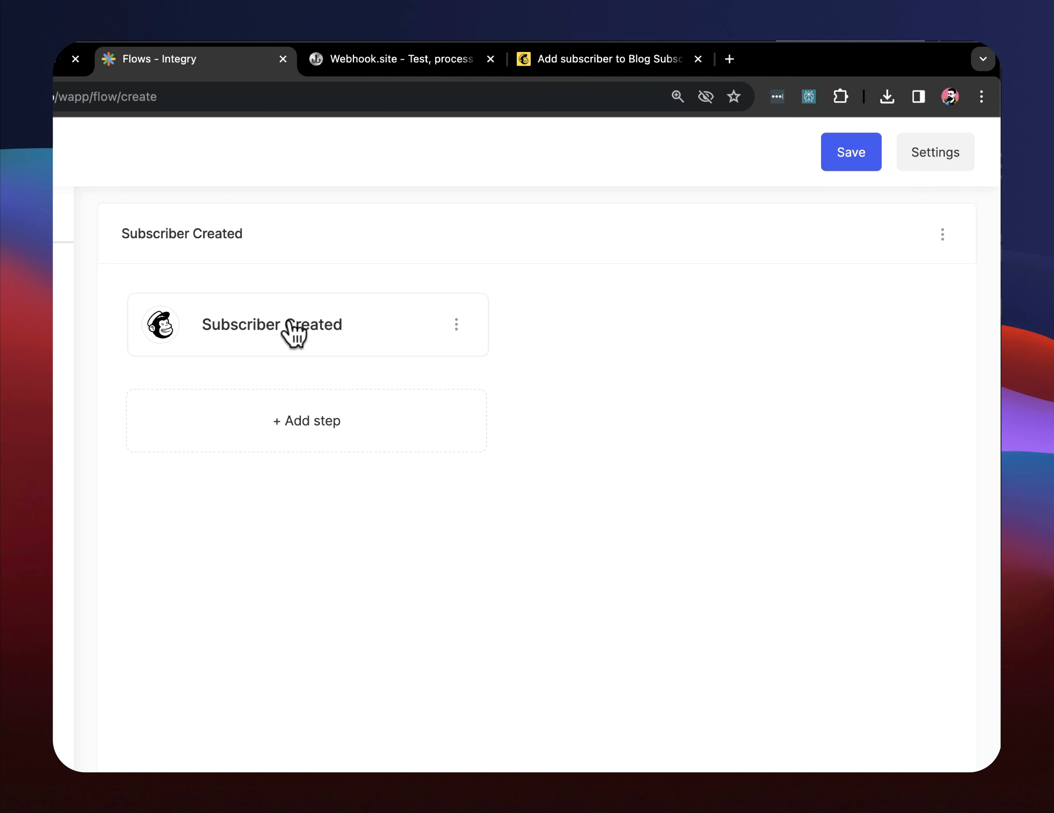
Add an HTTP Call step that uses the POST method and the unique URL copied from Webhook.site
click(306, 412)
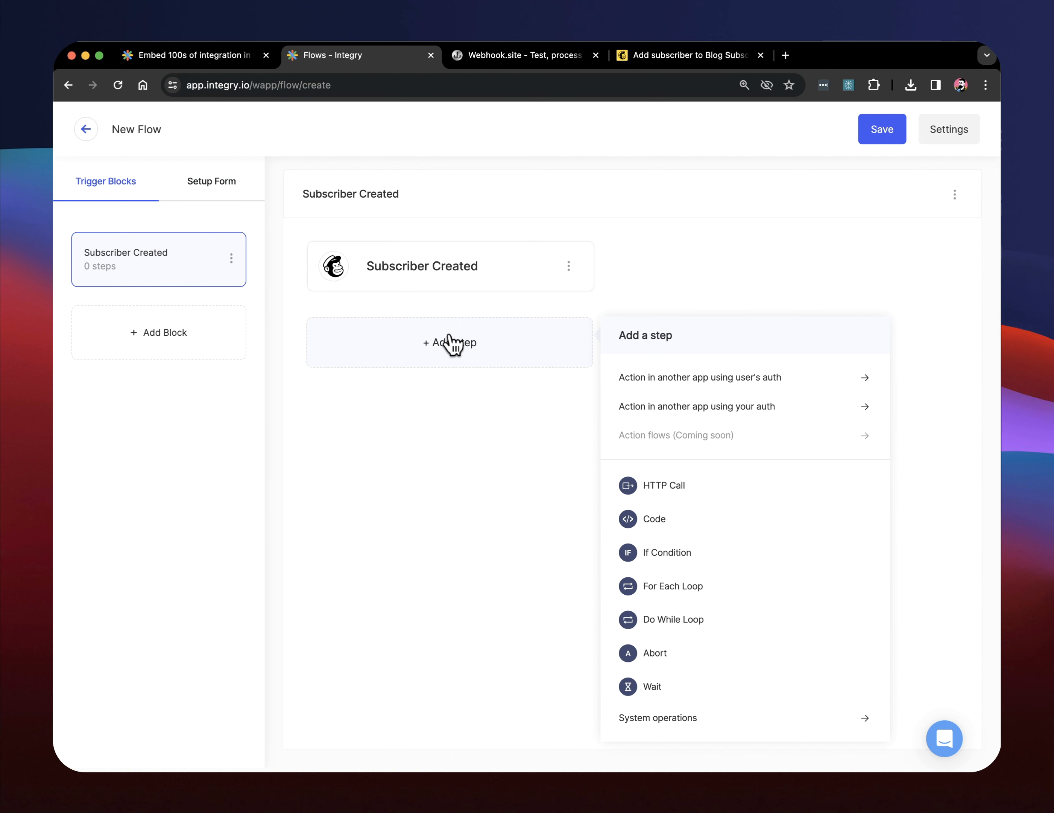
click(680, 488)
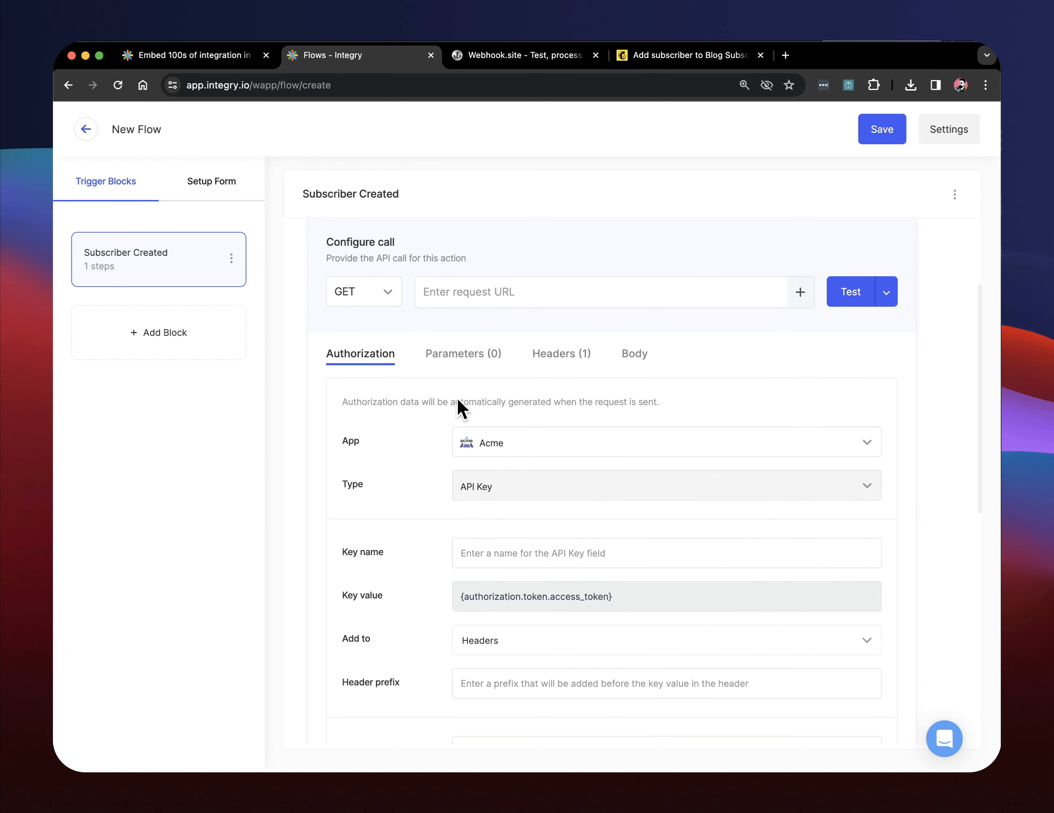
click(503, 61)
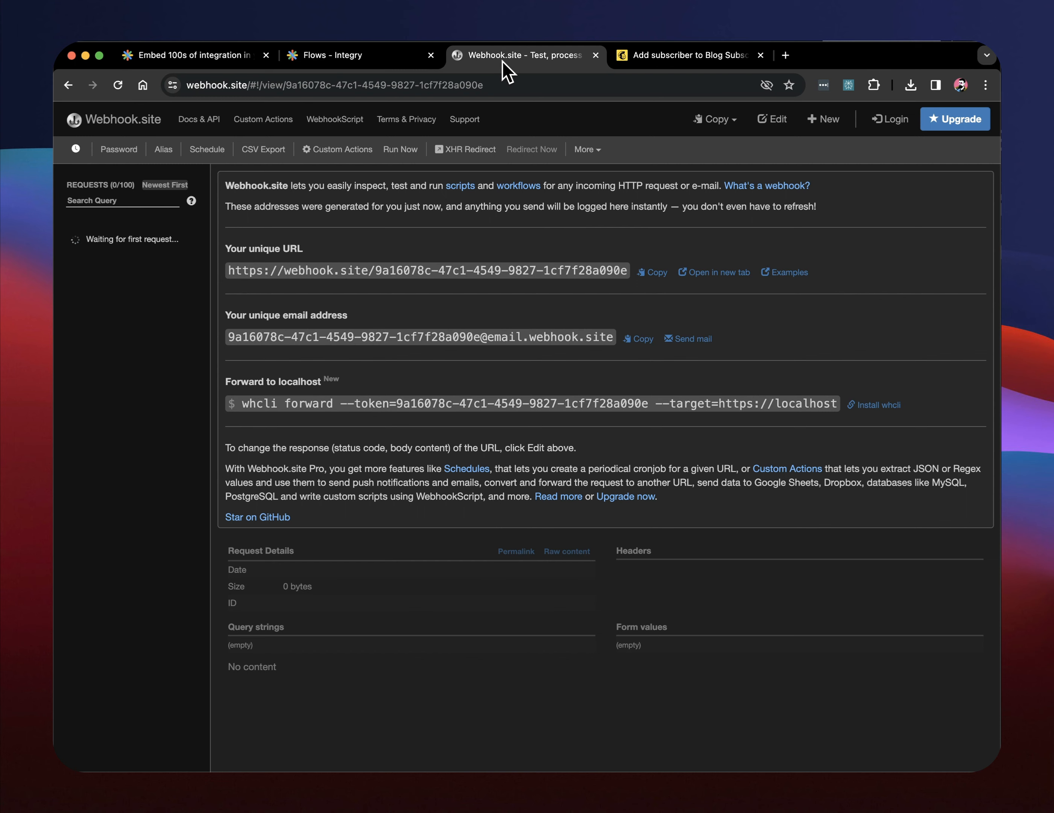
click(649, 274)
click(375, 56)
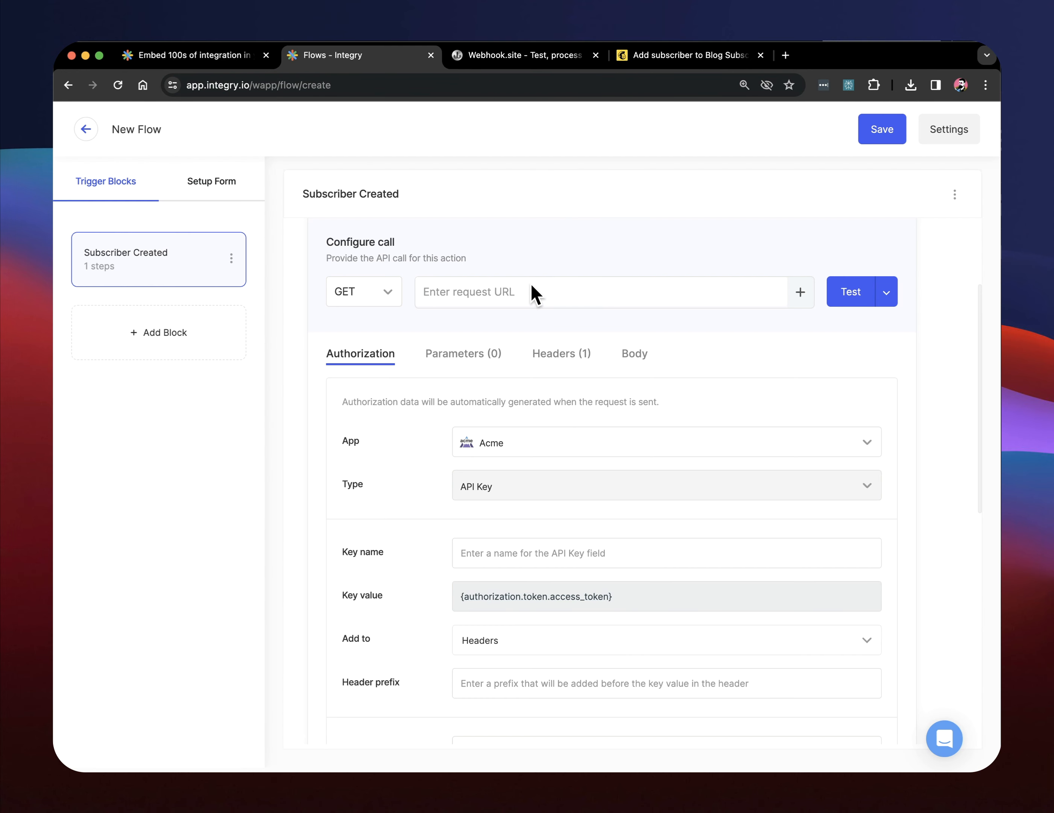
key(super+v)
click(386, 292)
click(376, 339)
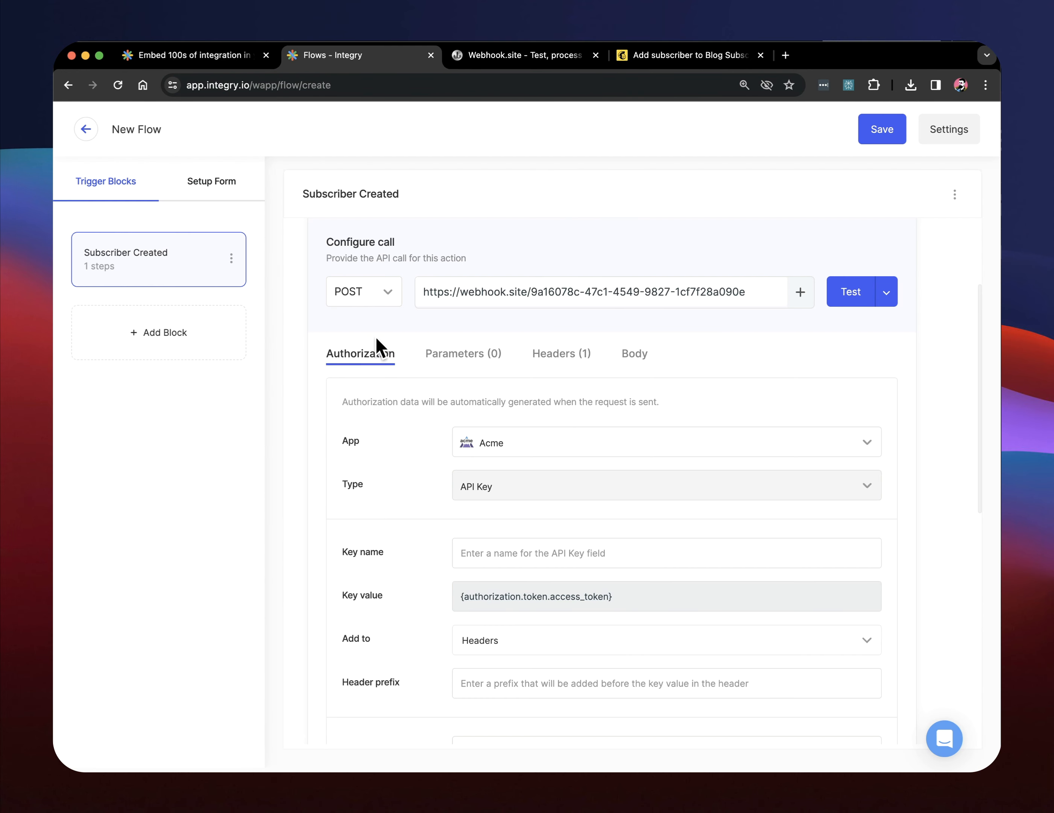
Start the HTTP call's request body as a JSON object with an "email" key and an empty string value
click(629, 358)
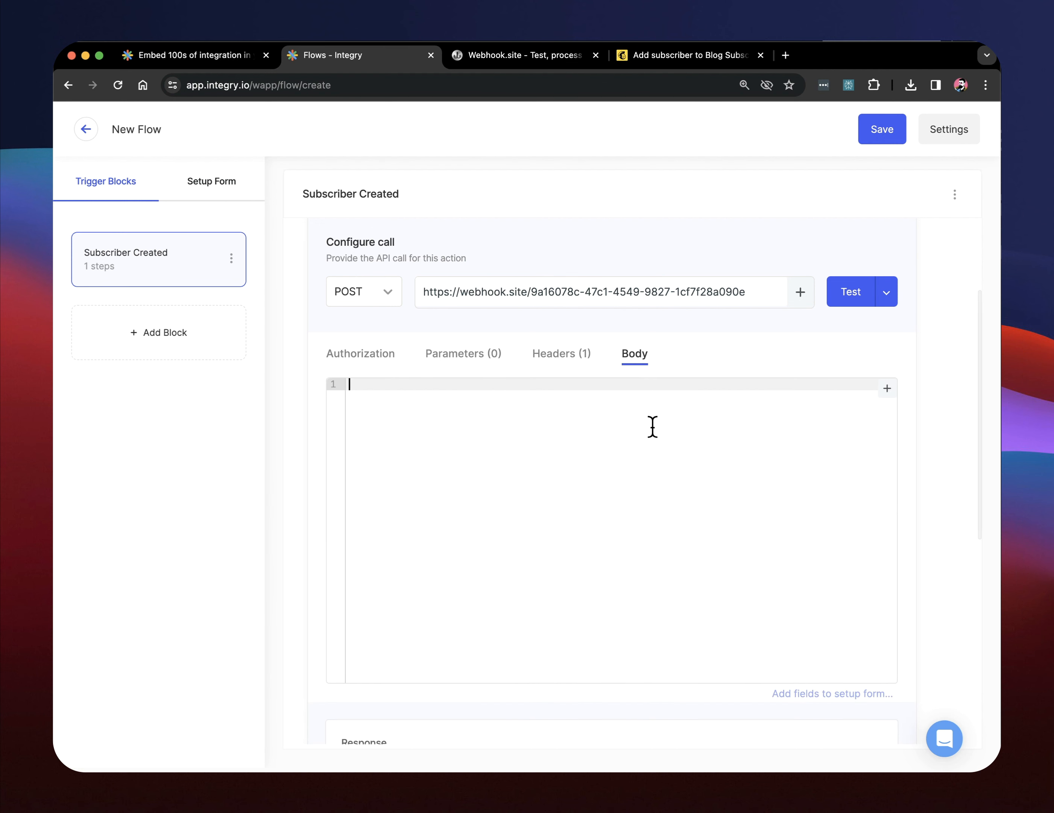
text({)
key(Return)
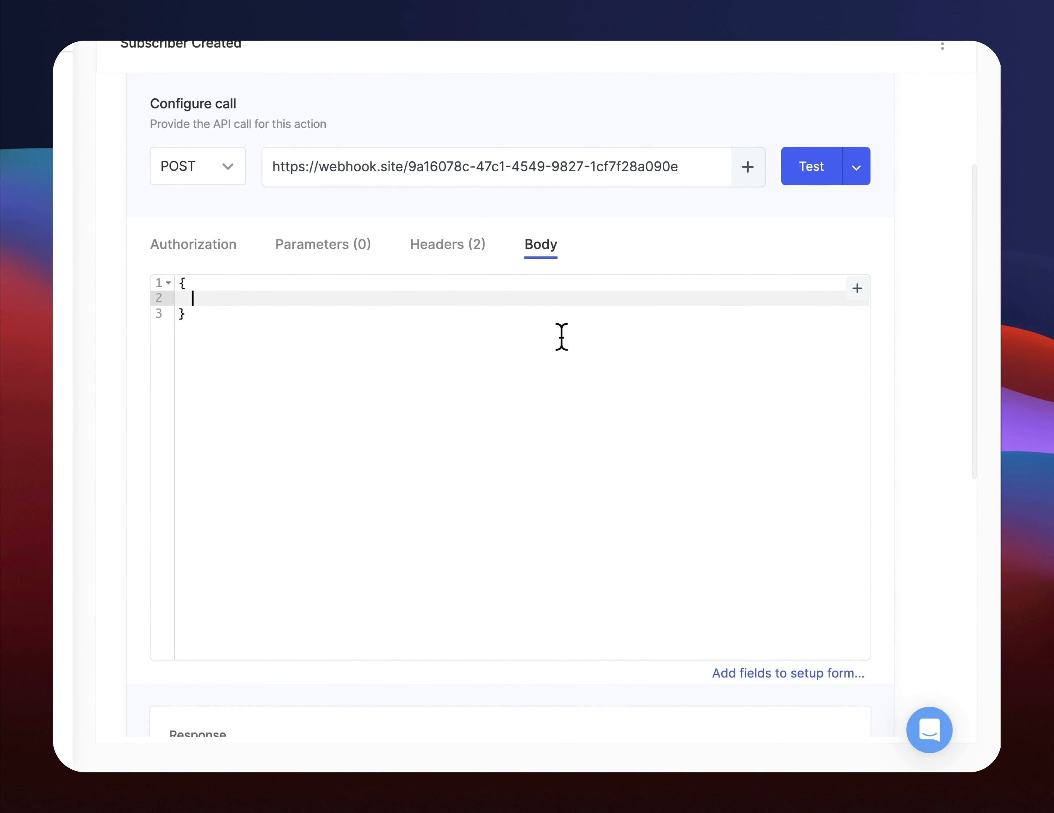
text("email)
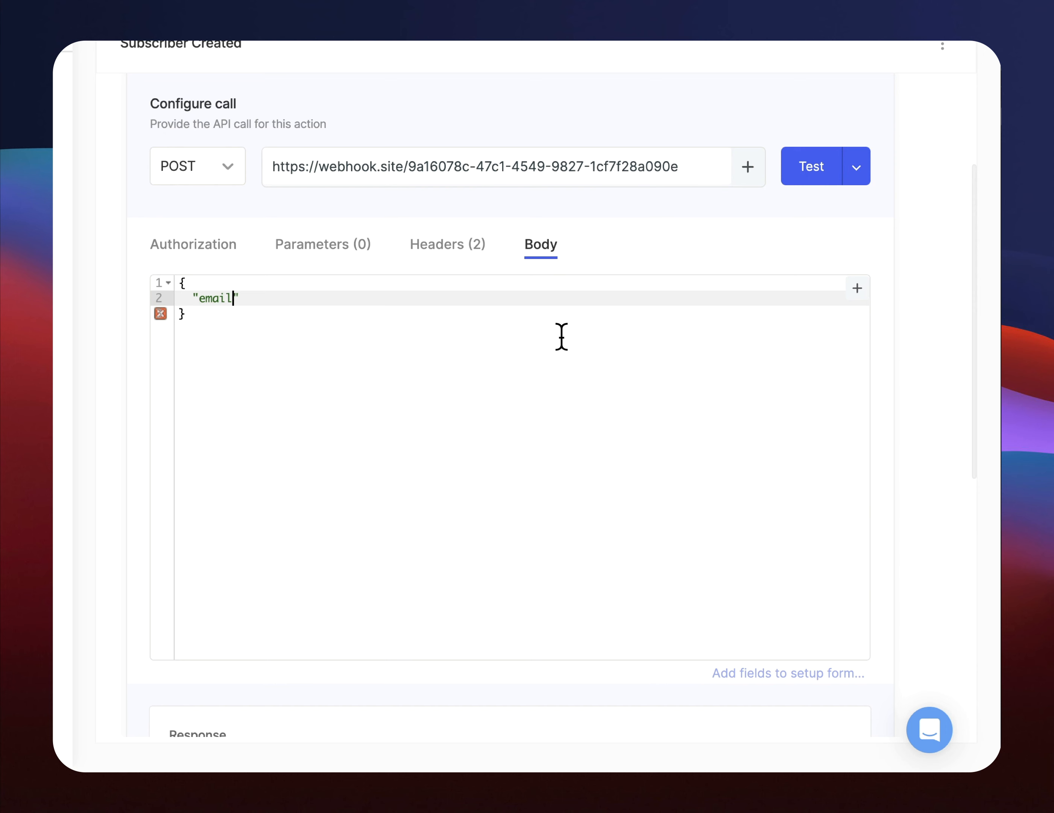
text(": ")
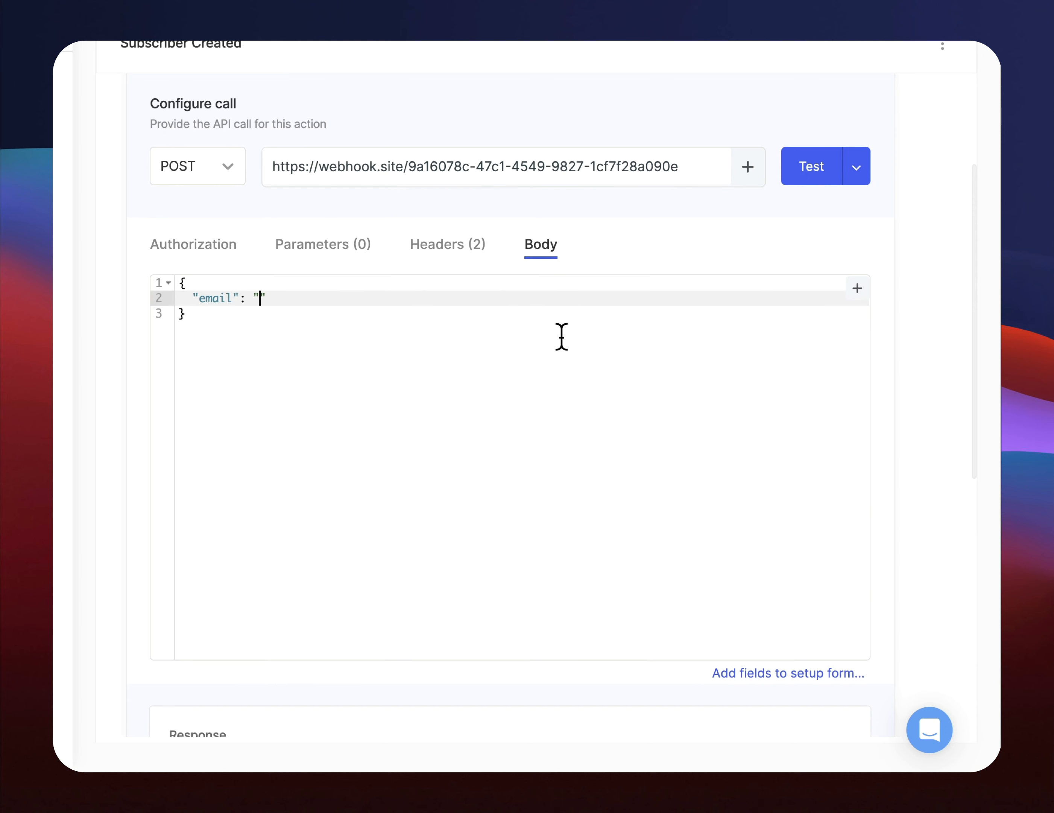
Map the body's email value to the data.email output of the Subscriber Created trigger
click(857, 289)
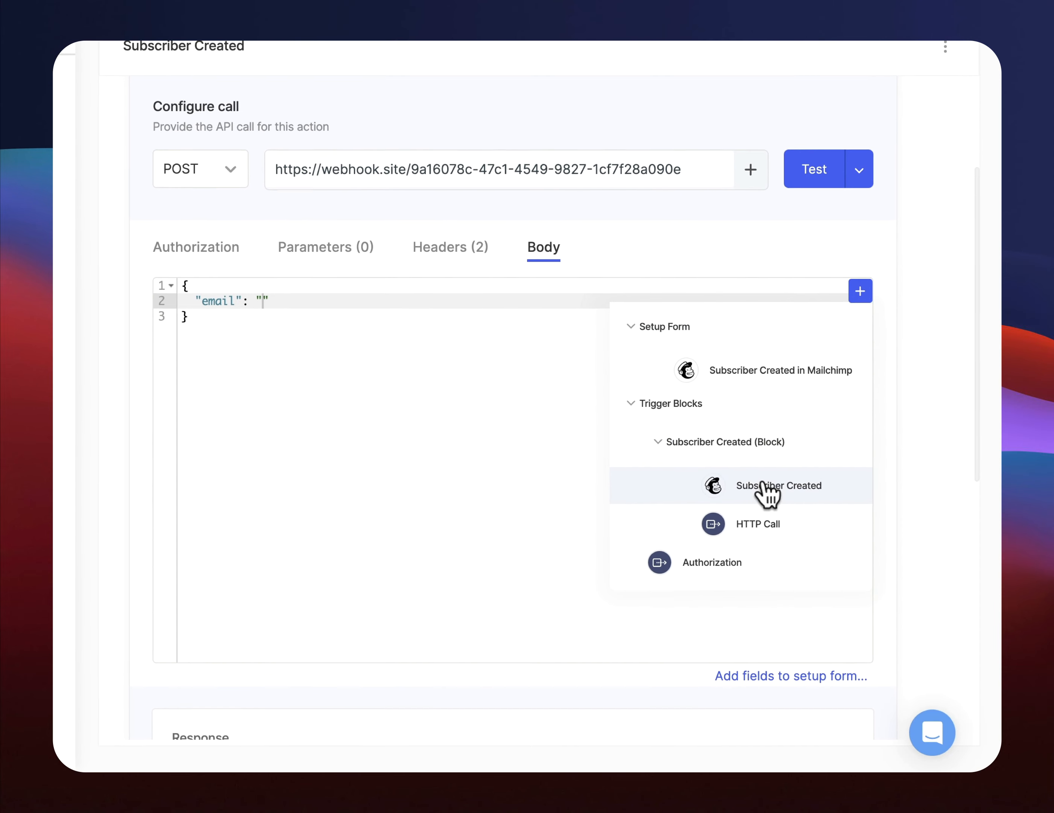
click(743, 508)
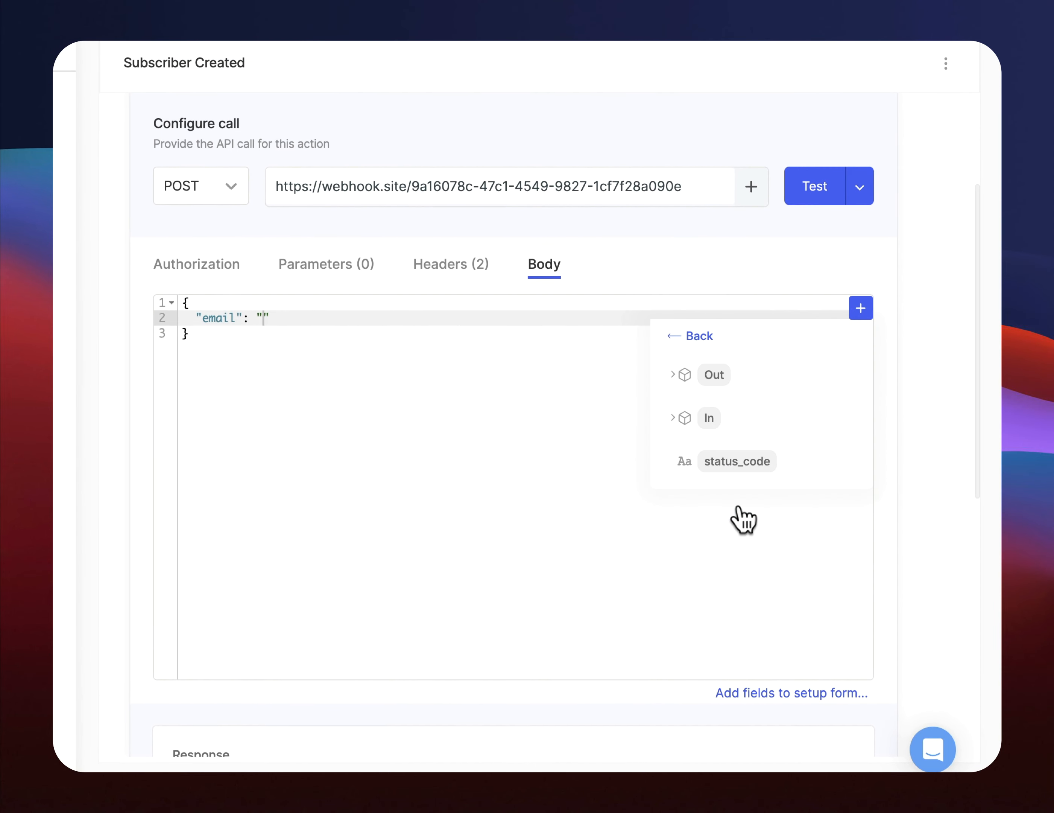
click(676, 377)
click(558, 506)
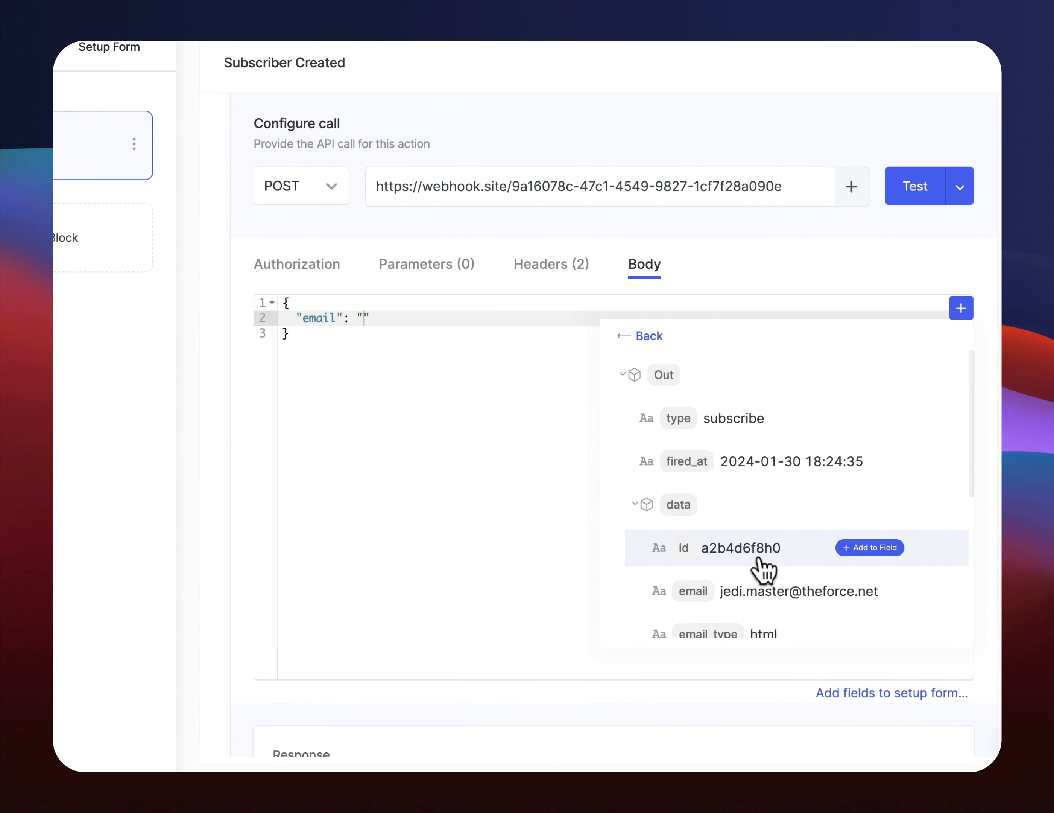
click(919, 593)
click(538, 452)
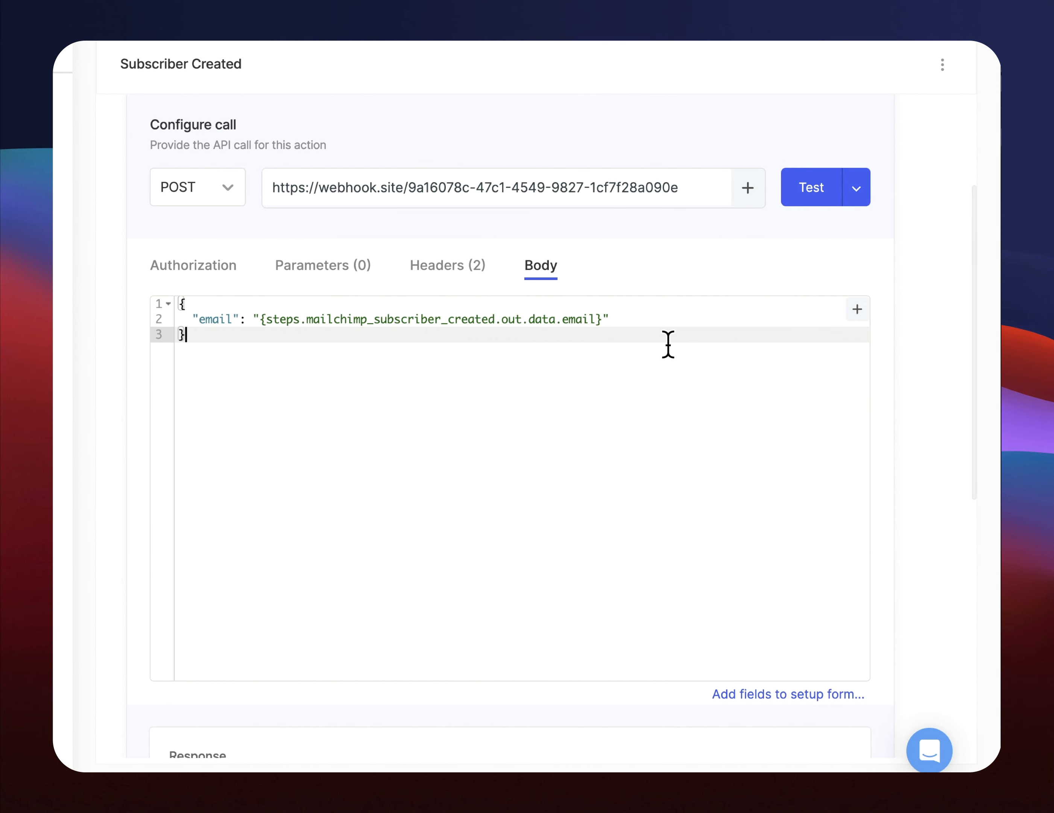
Test the HTTP call, inspect its response and the request received on Webhook.site, and collapse the HTTP Call step back in Integry
click(811, 187)
scroll(854, 368, down, 3)
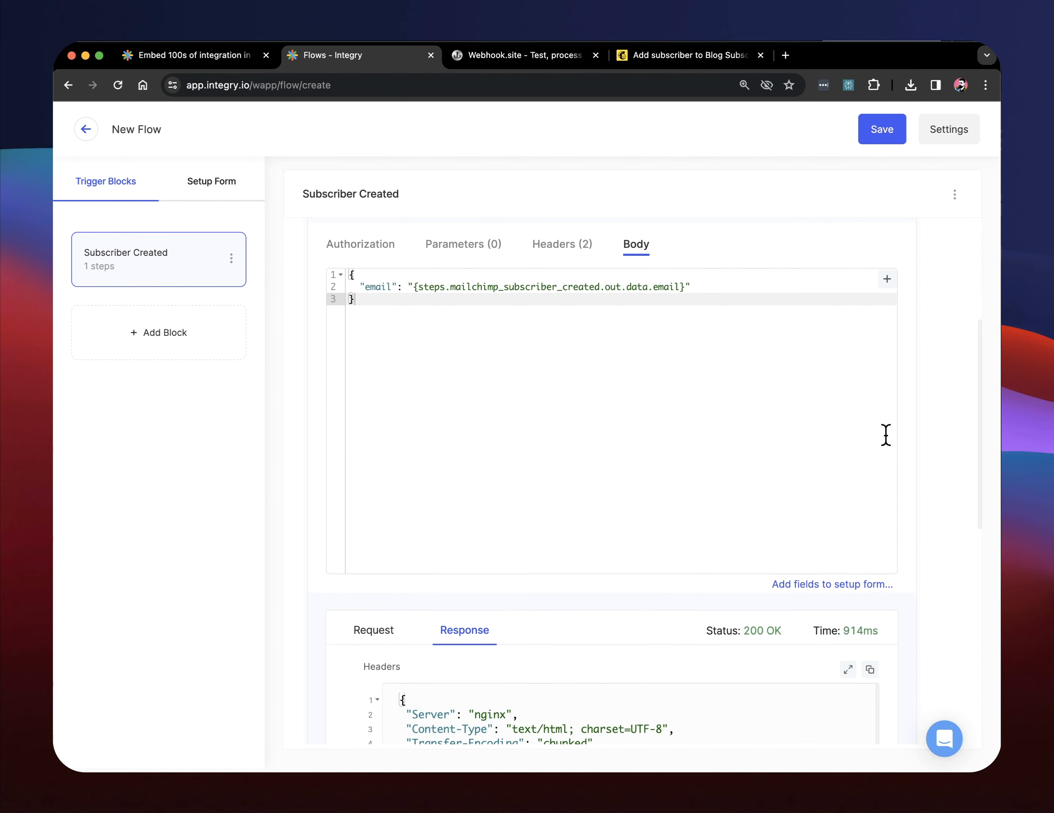
scroll(886, 436, down, 4)
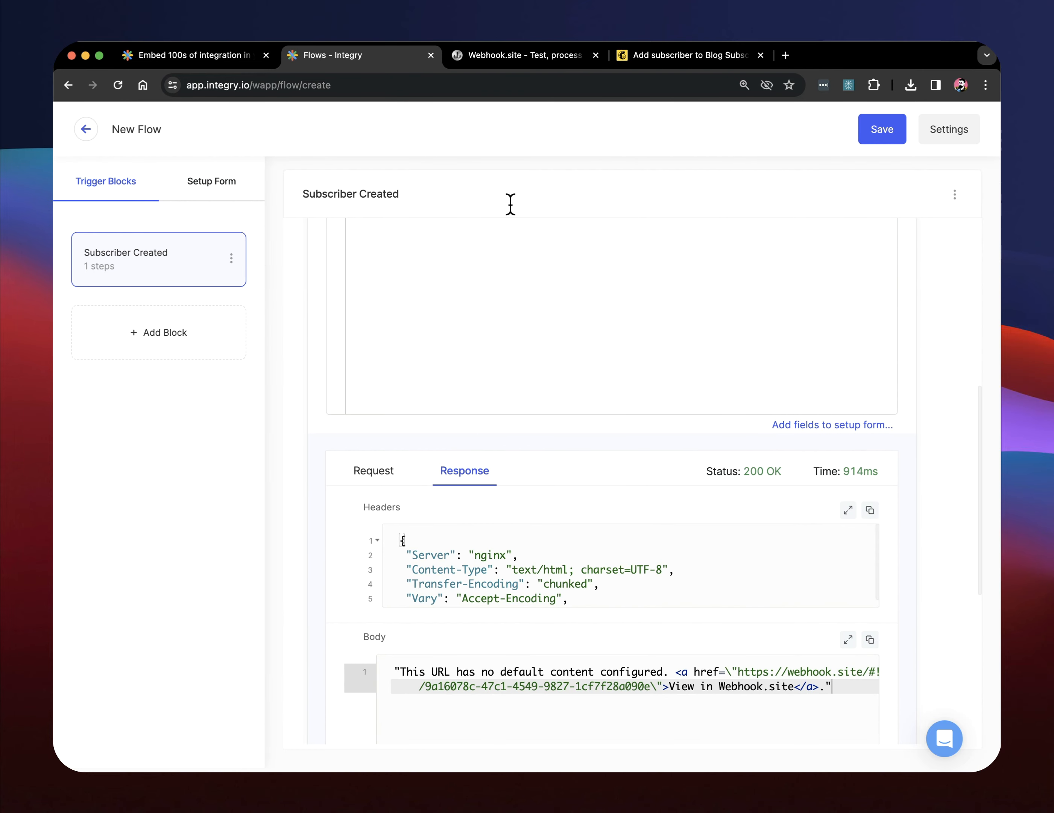
click(517, 55)
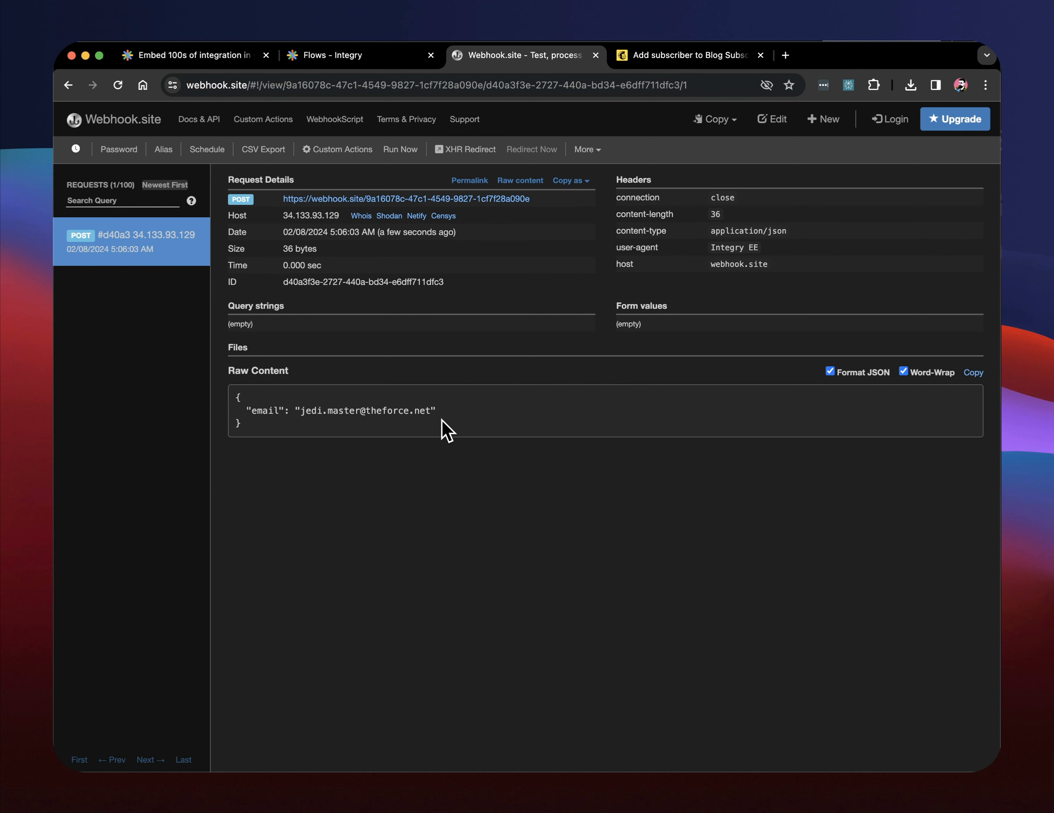
click(360, 63)
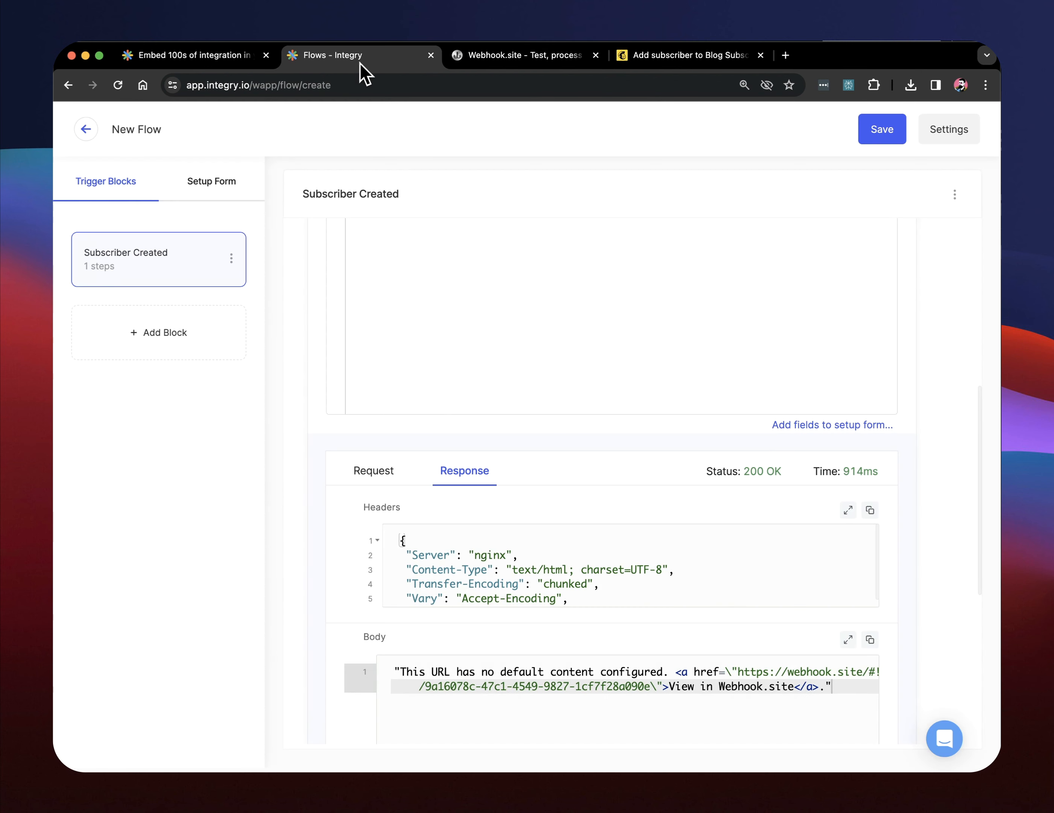
scroll(522, 299, up, 10)
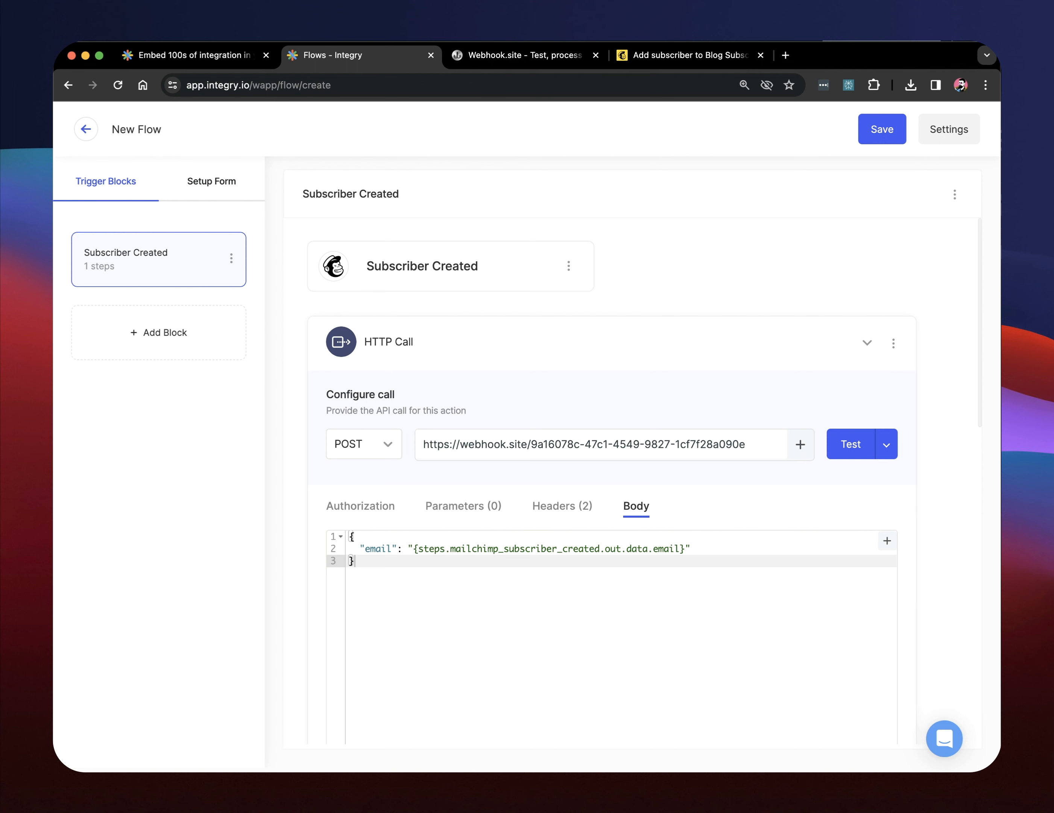
click(866, 343)
Review the flow's setup form and the configuration of its Audience dropdown field
click(207, 190)
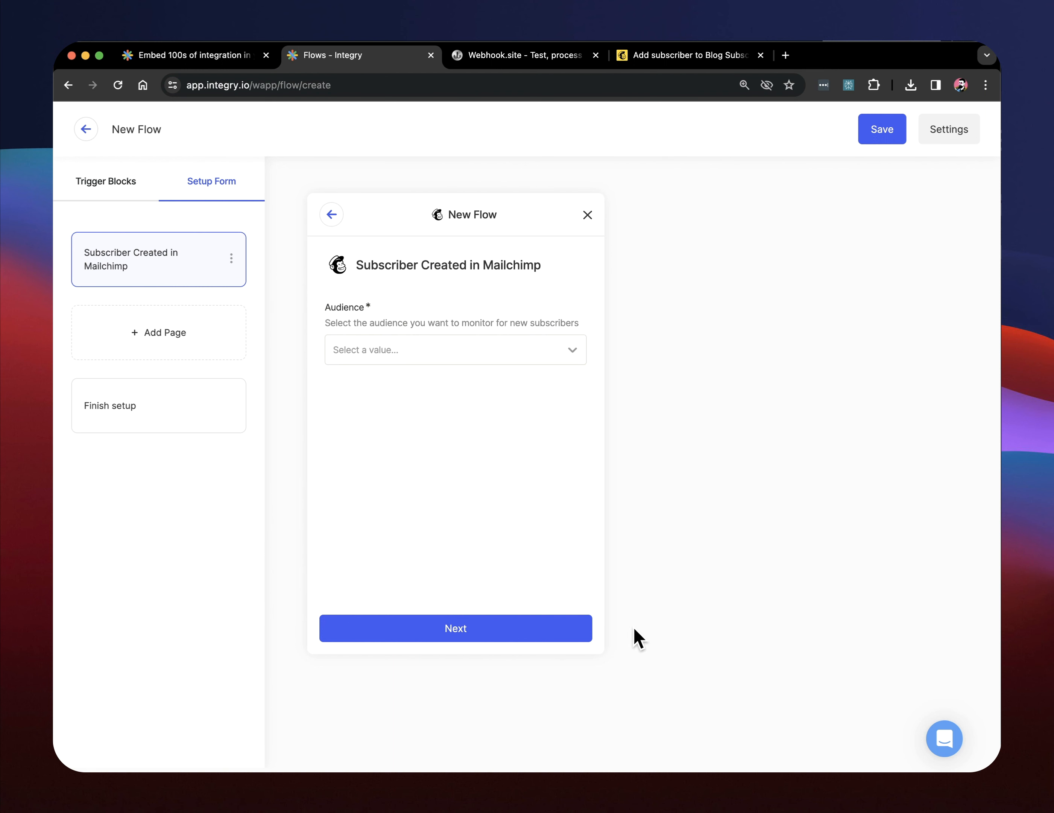
click(487, 305)
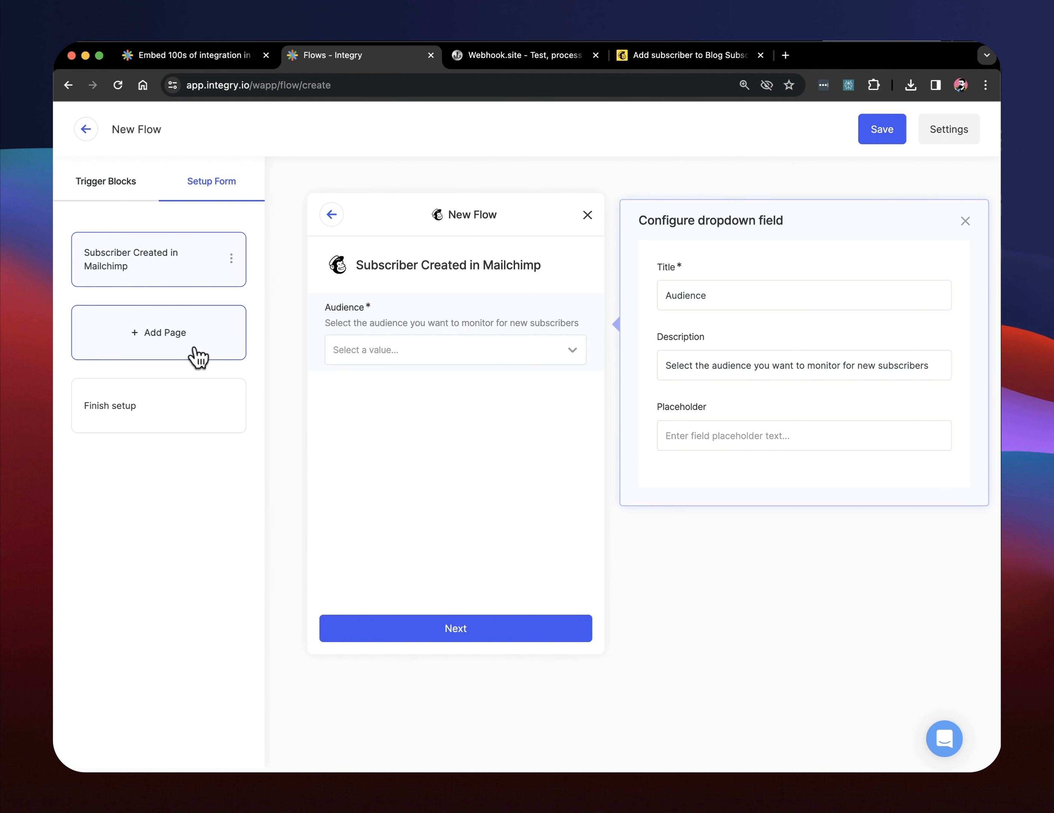
click(418, 428)
Save the new flow, return to the flows list and open the embed configuration
click(866, 137)
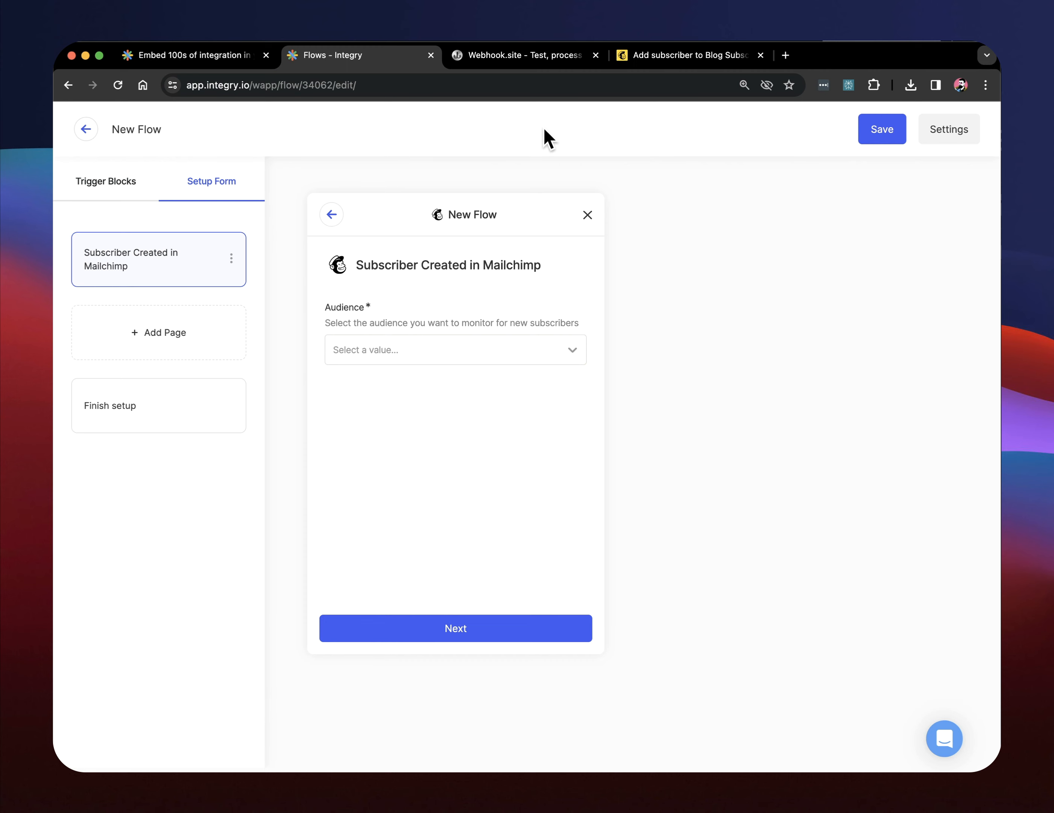
click(86, 129)
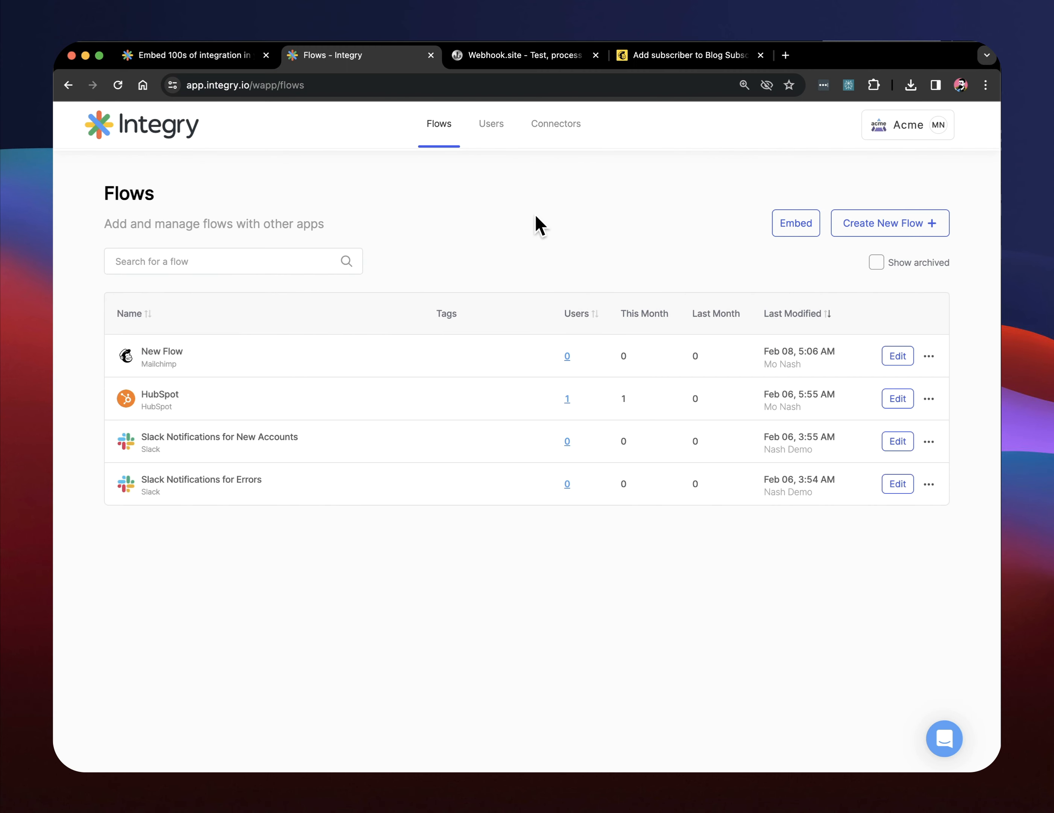
click(805, 227)
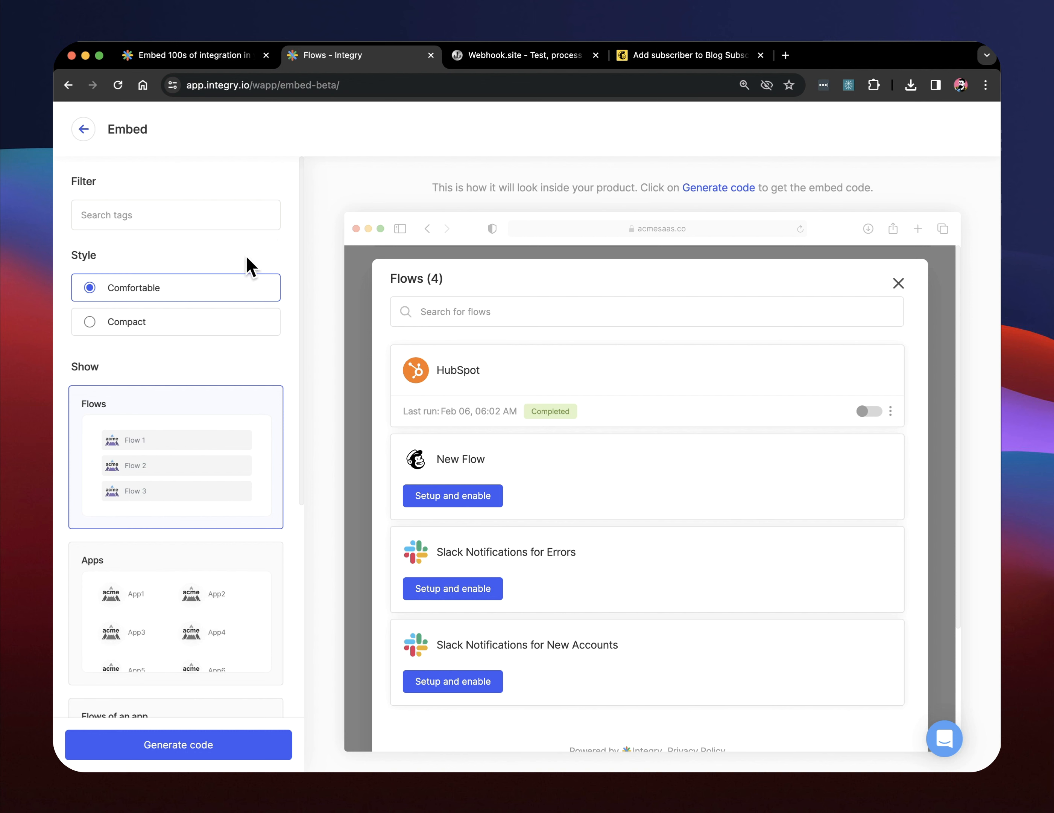
Try the Compact style in the embed preview, and switch back to Comfortable
scroll(237, 257, down, 1)
click(158, 285)
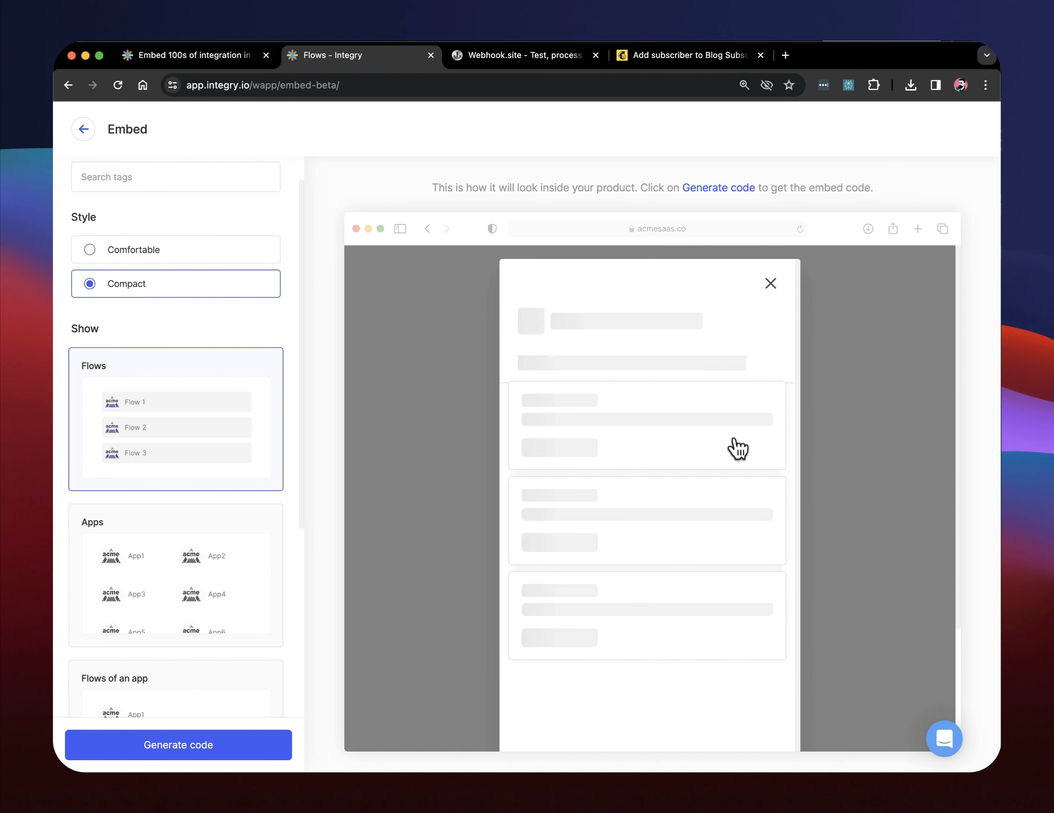
click(158, 256)
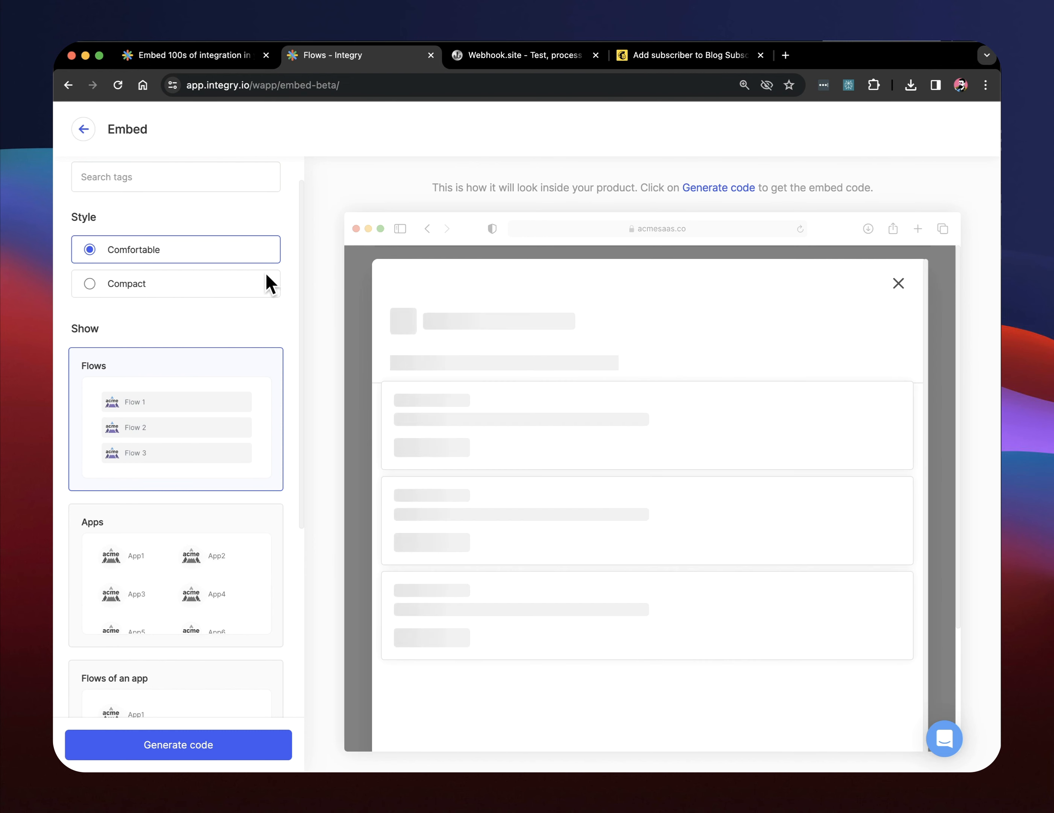
Look through the embed's Show layouts and its Title and Display options
scroll(278, 306, down, 5)
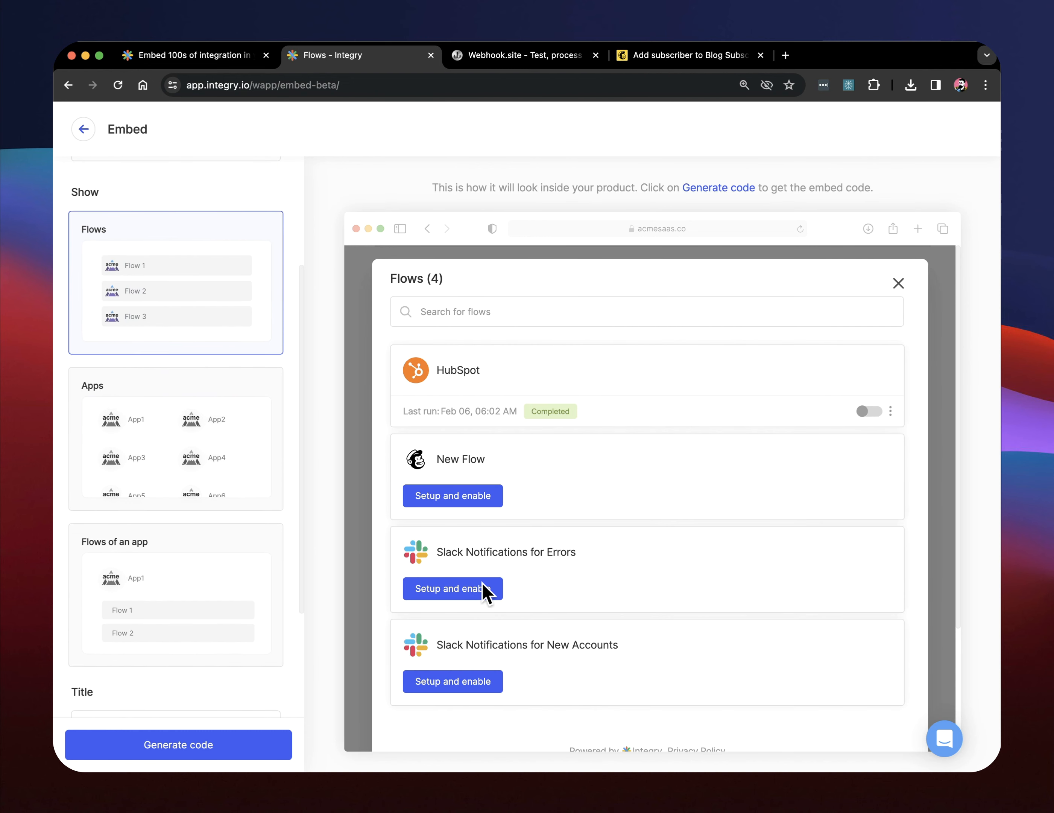
click(224, 502)
scroll(233, 327, down, 1)
scroll(234, 327, down, 1)
click(226, 314)
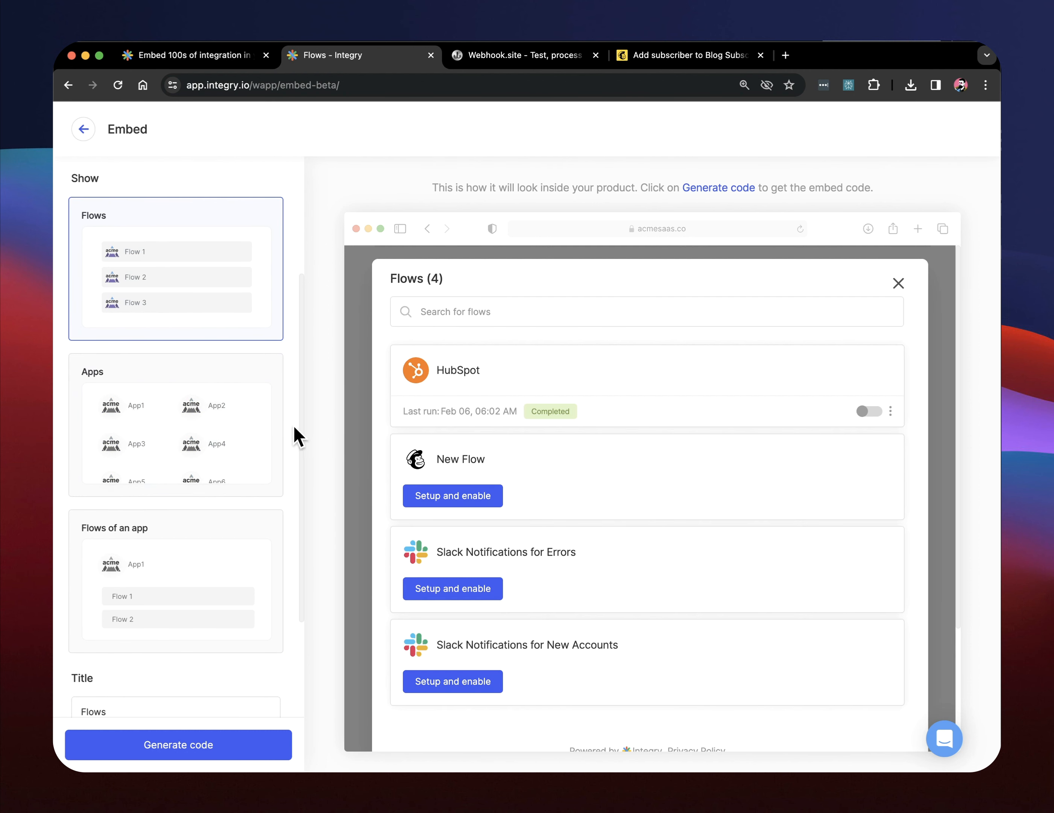
scroll(188, 379, down, 5)
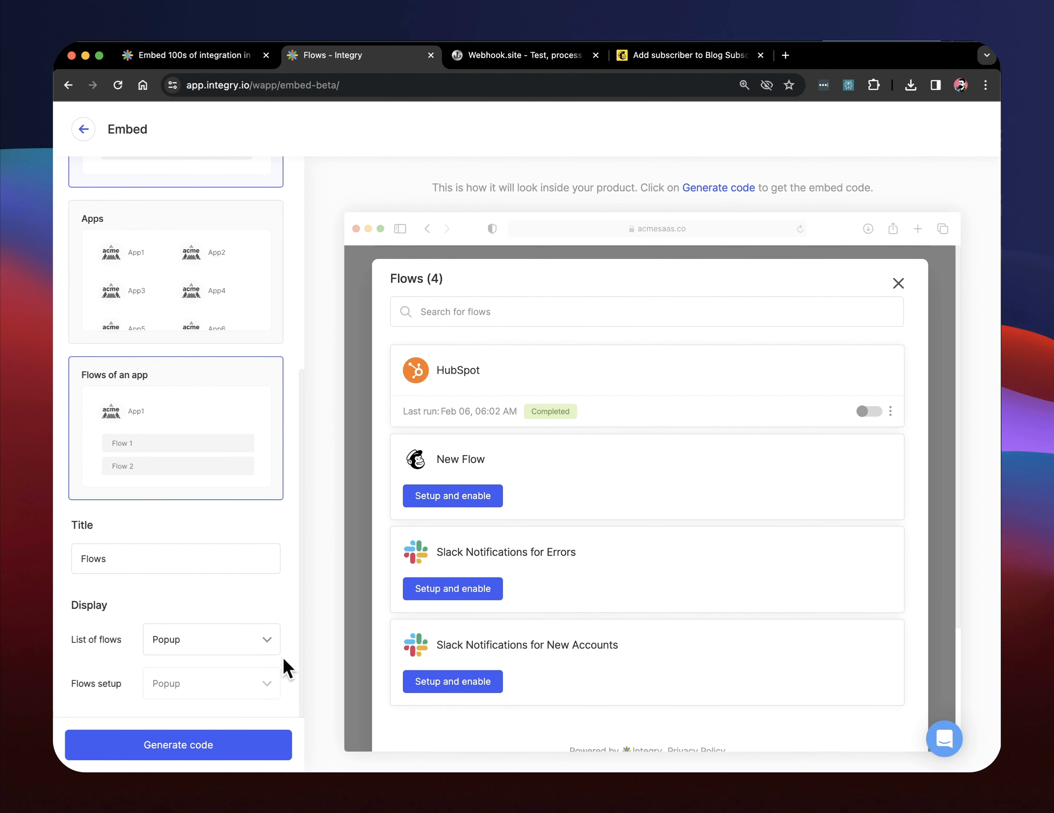
Generate the embed code with the Comfortable style and Flows layout, and open the downloaded SDK sample page
scroll(189, 600, up, 10)
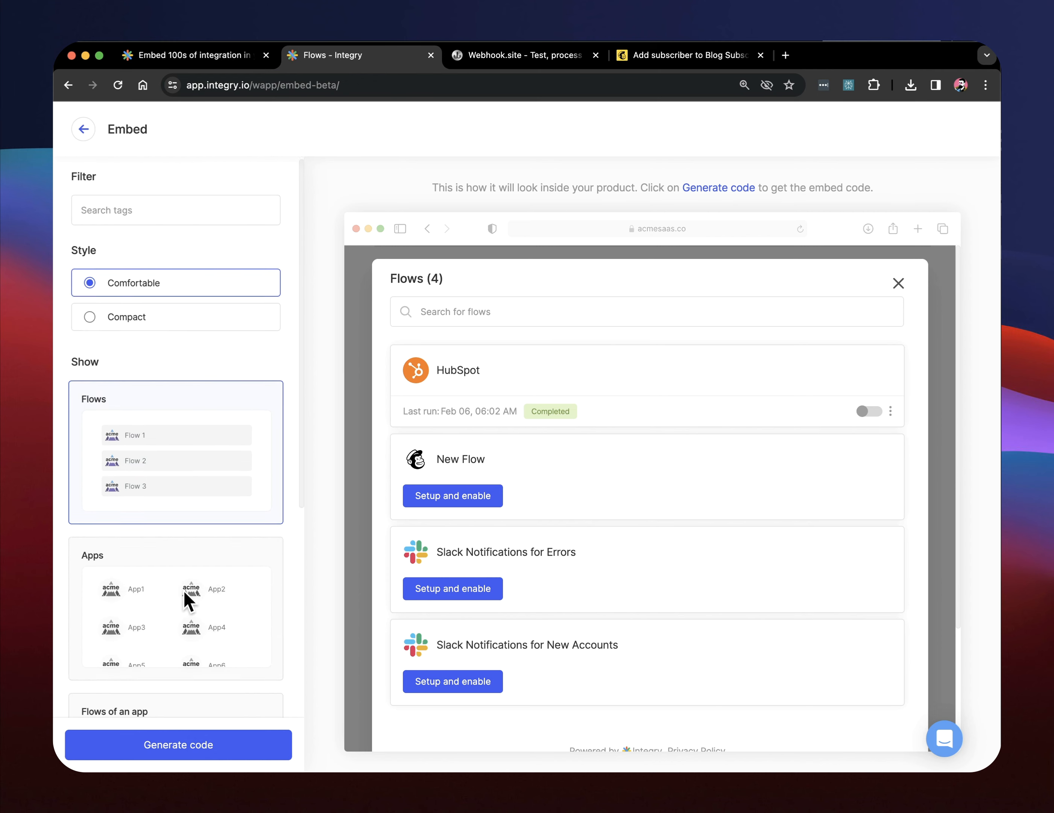
click(174, 753)
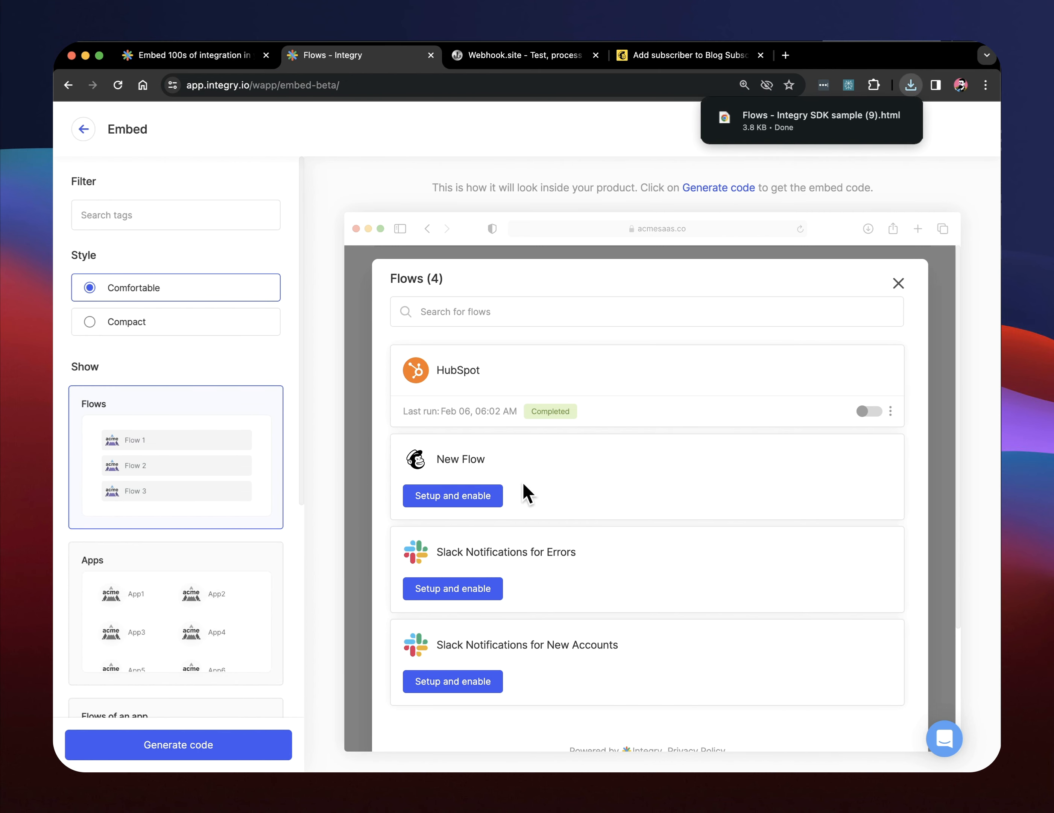
click(781, 120)
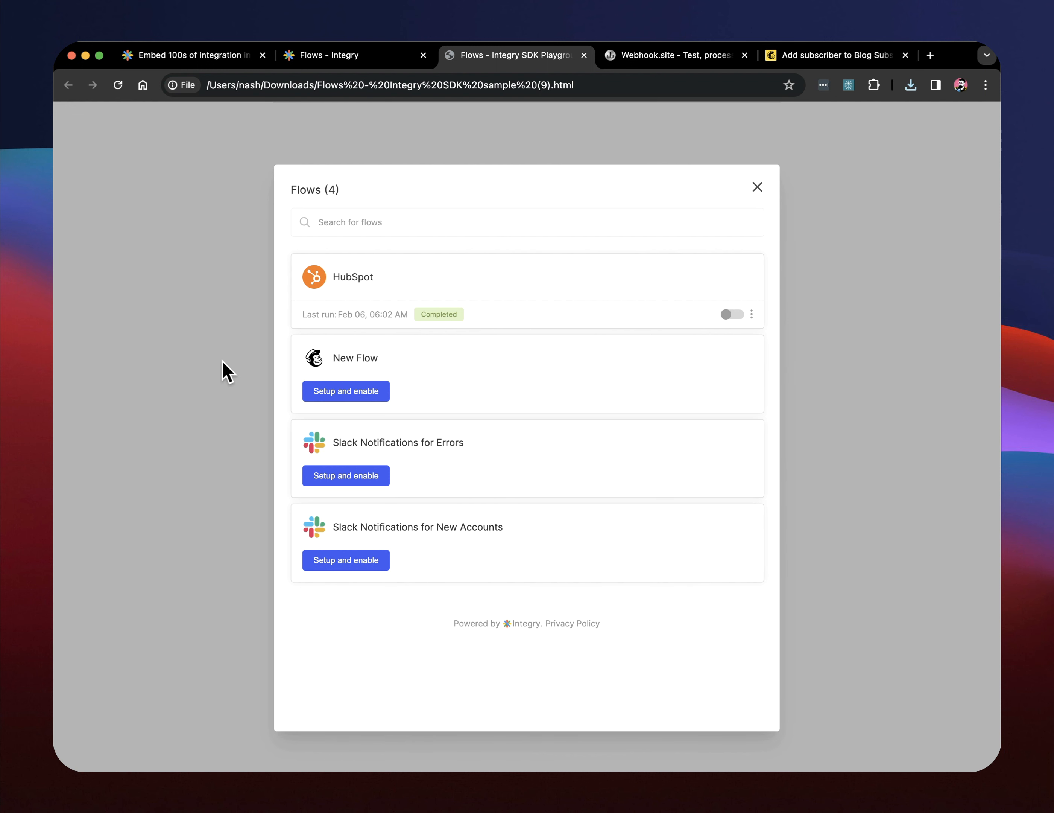
Set up and enable New Flow with the connected Mailchimp account and the Blog Subscribers audience, and save it
click(340, 392)
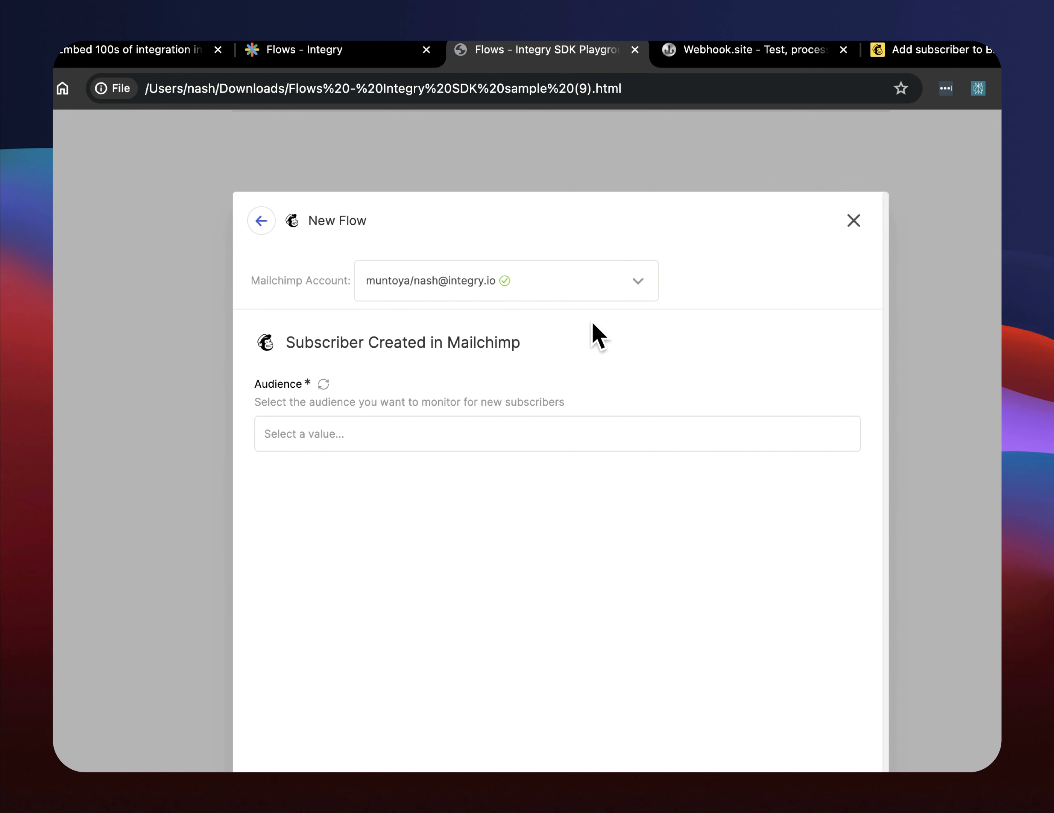
click(583, 293)
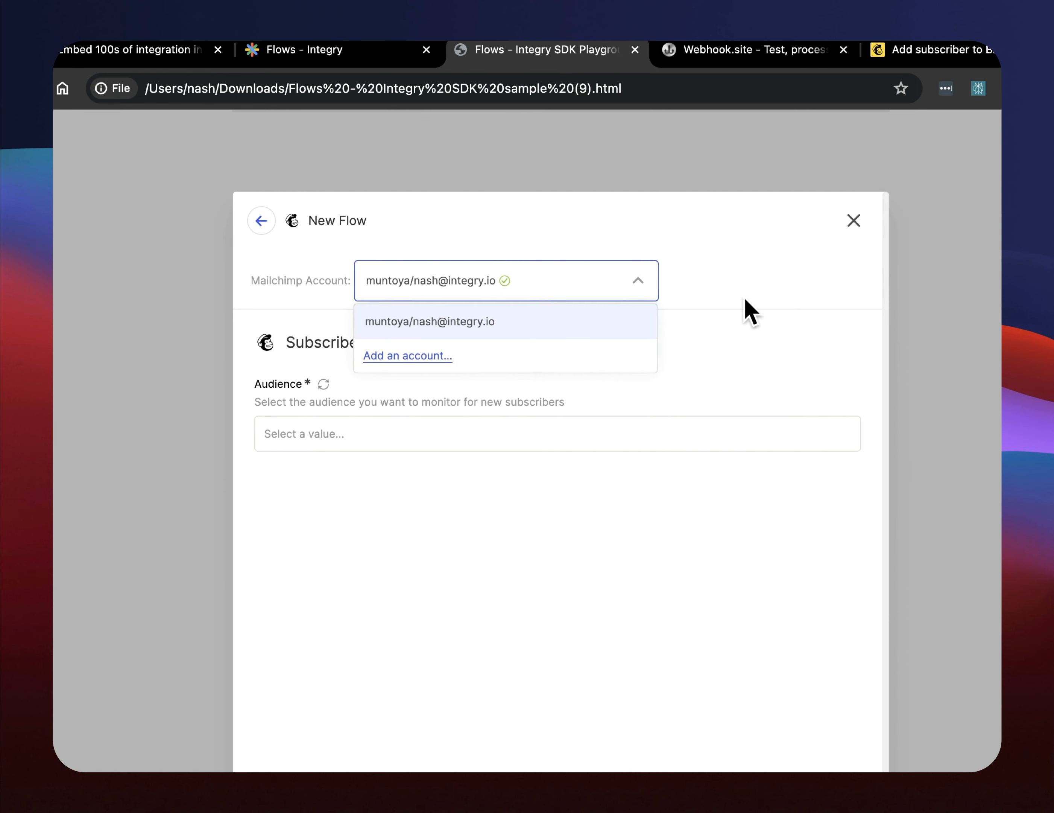
click(505, 739)
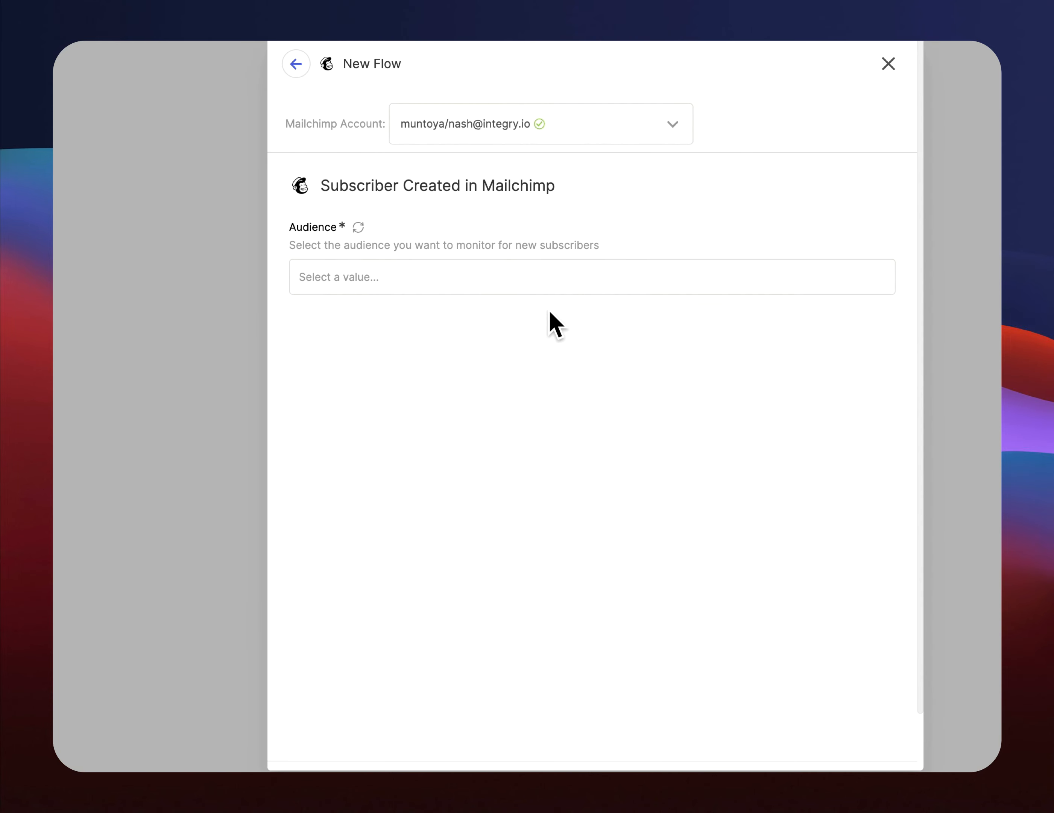
click(729, 279)
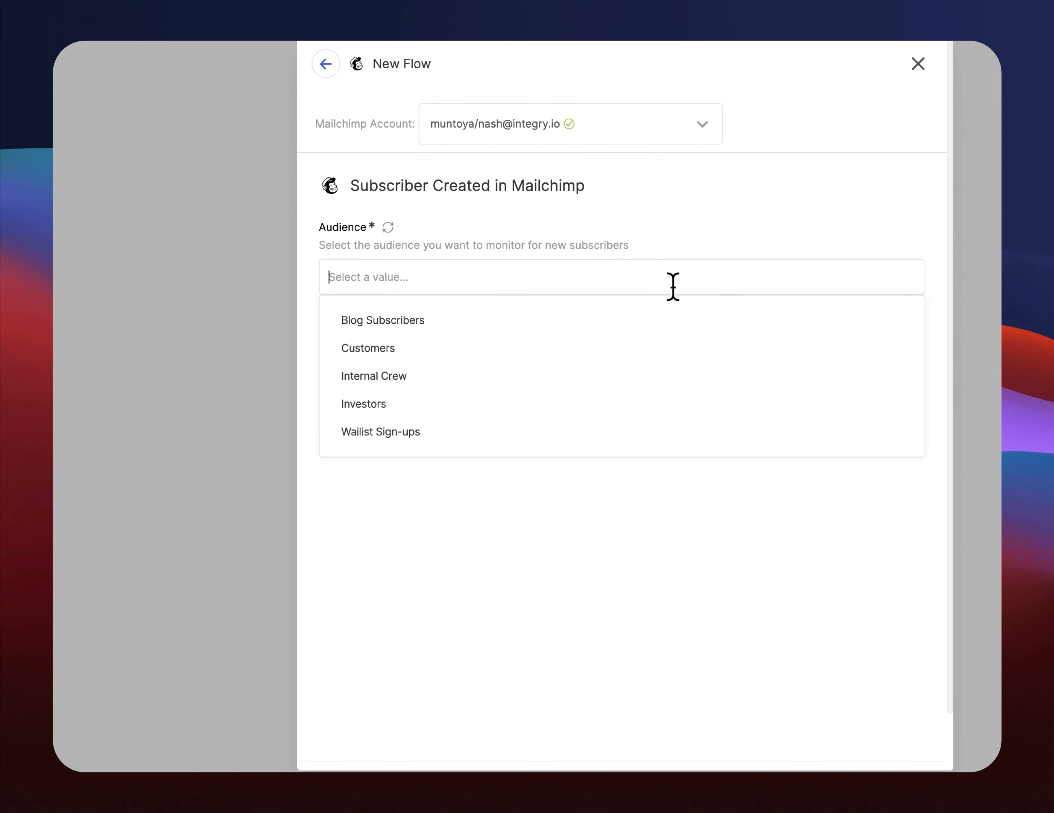
click(454, 322)
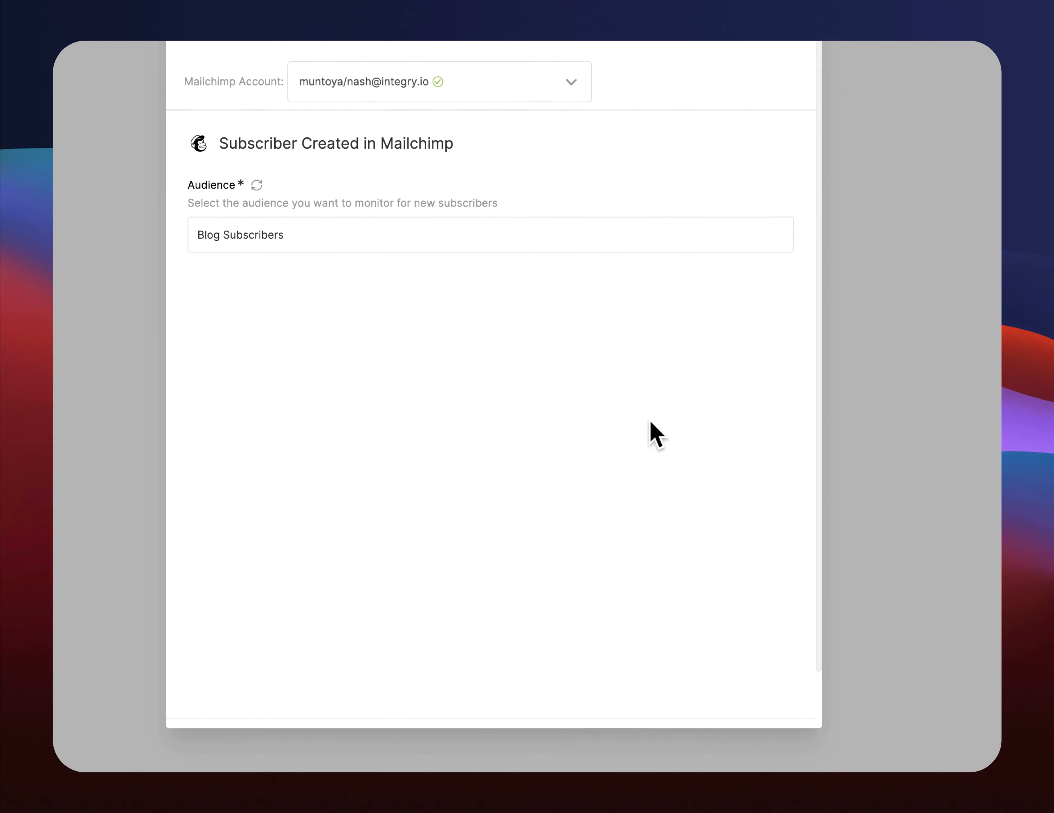
click(767, 684)
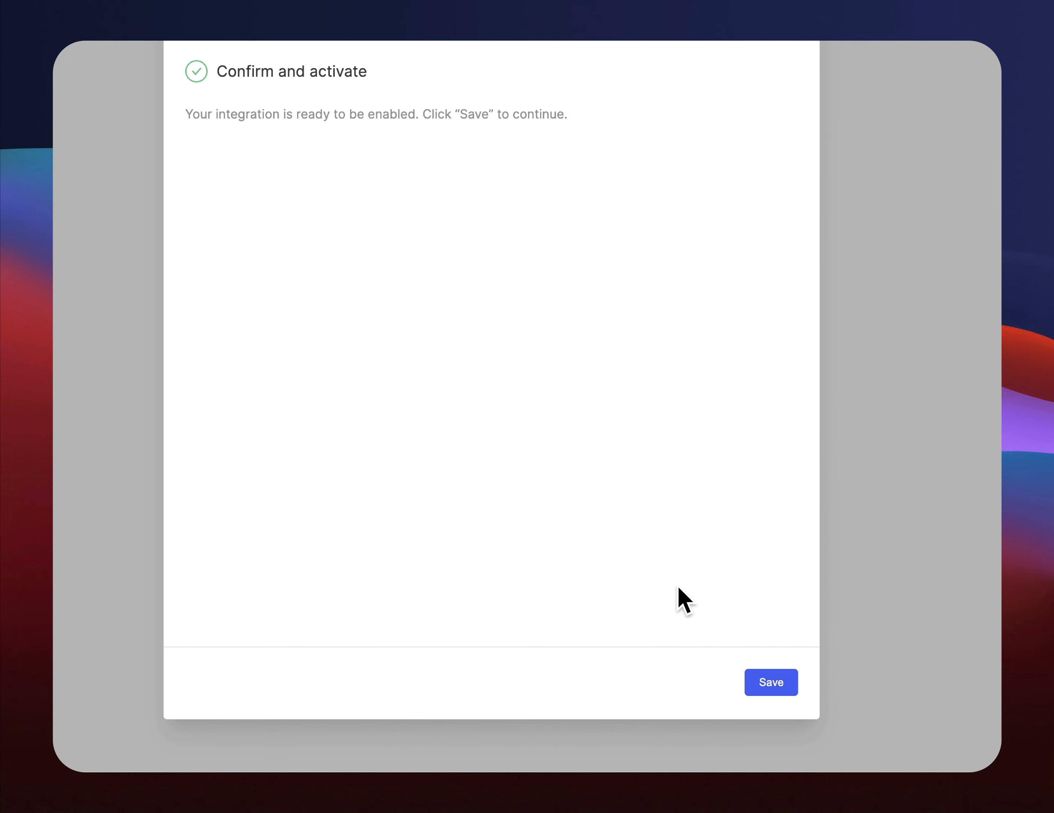
click(770, 685)
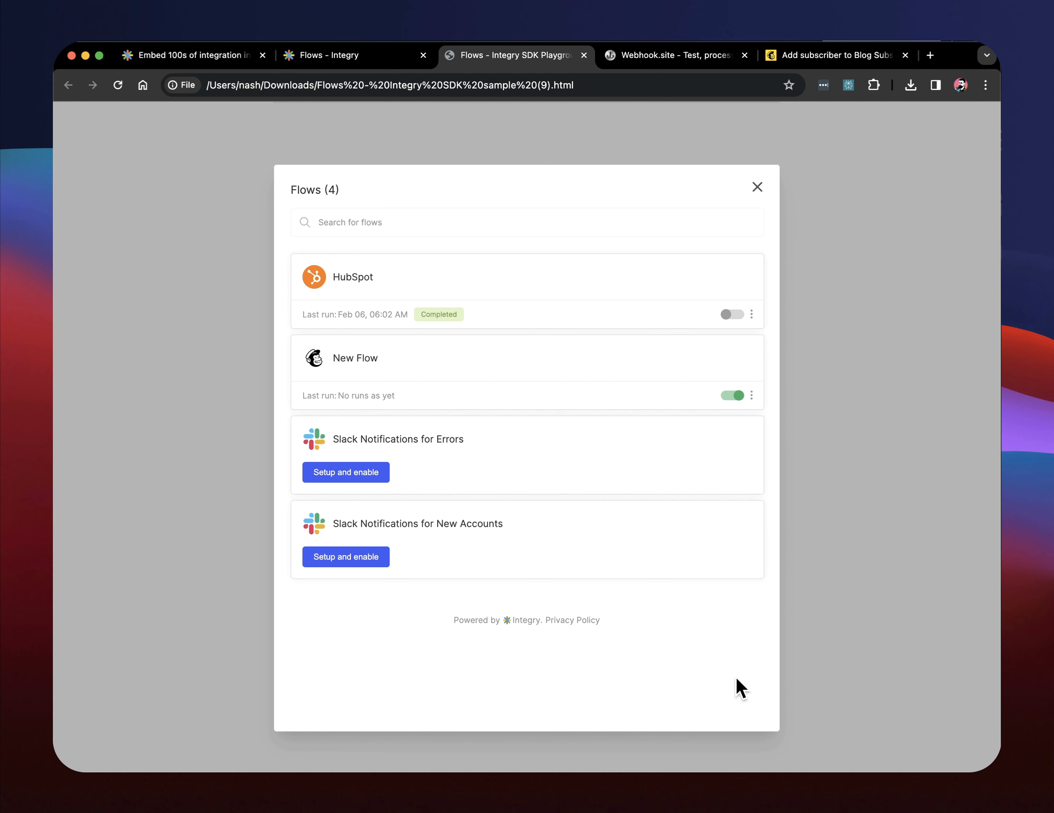
Switch to Mailchimp and submit the prefilled Add subscriber form for the Blog Subscribers audience
click(823, 53)
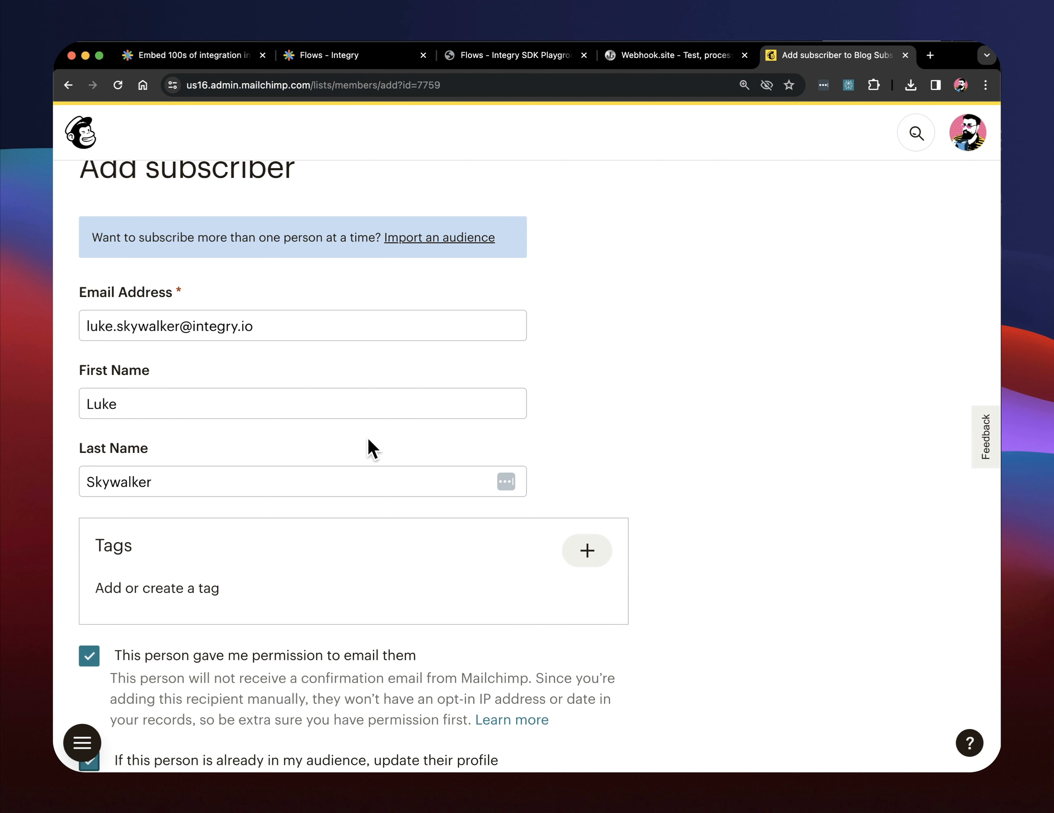
scroll(373, 448, down, 2)
click(146, 680)
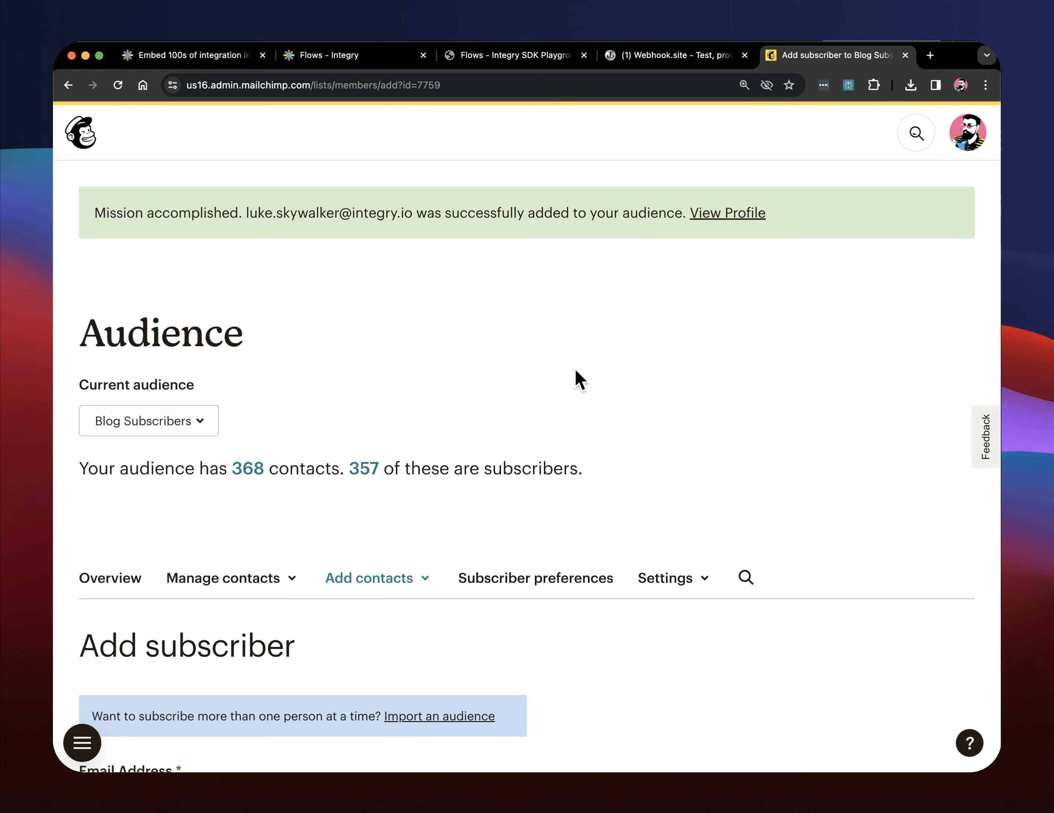
Switch to Webhook.site and inspect the content of the newest POST request
click(675, 56)
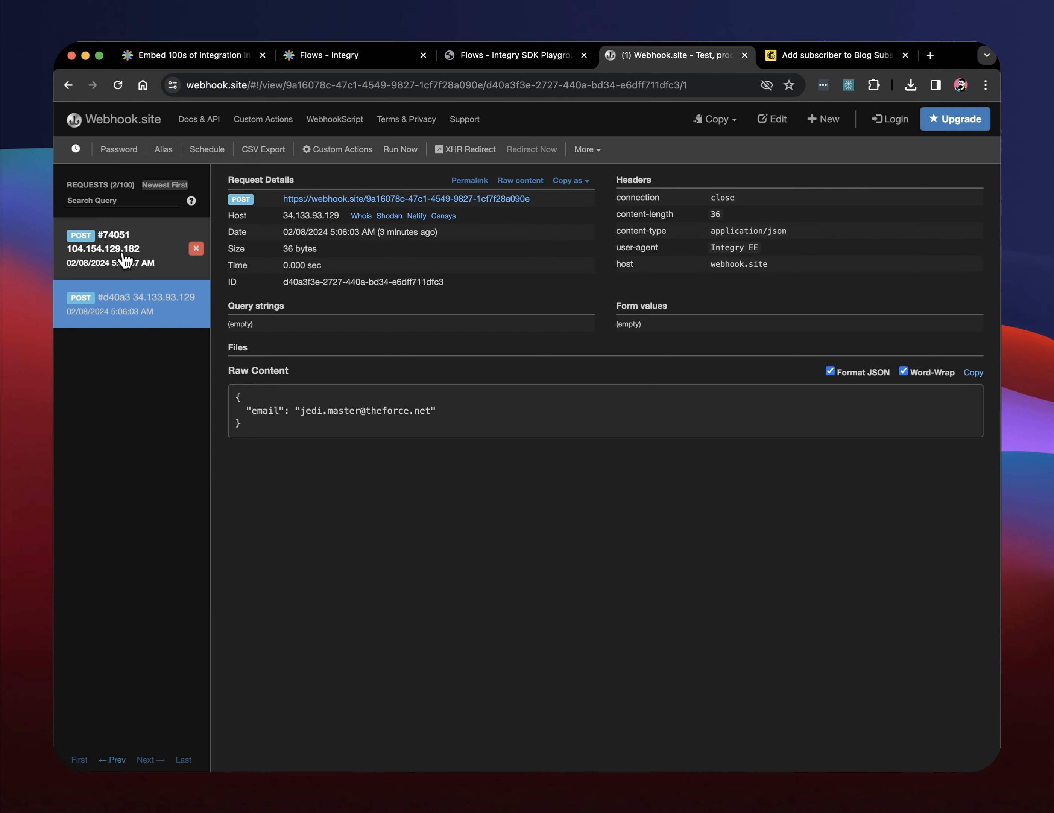
click(107, 264)
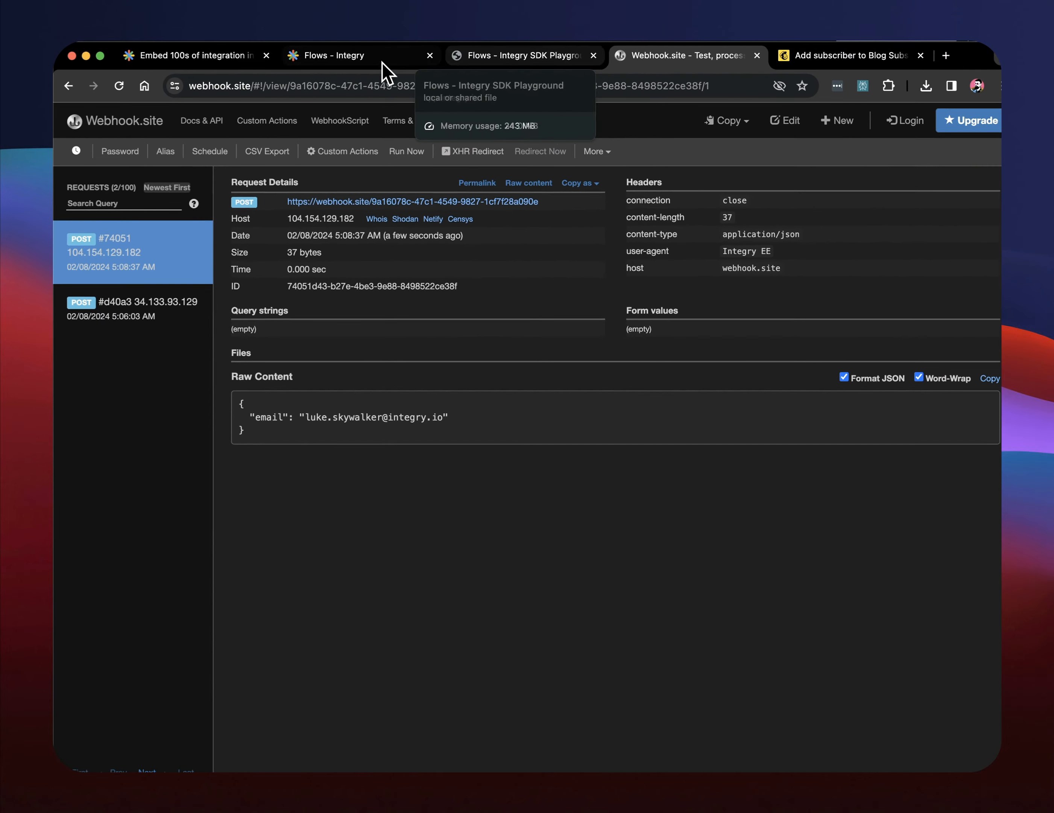
Switch back to Integry, return to the flows list and open the users of New Flow
click(505, 62)
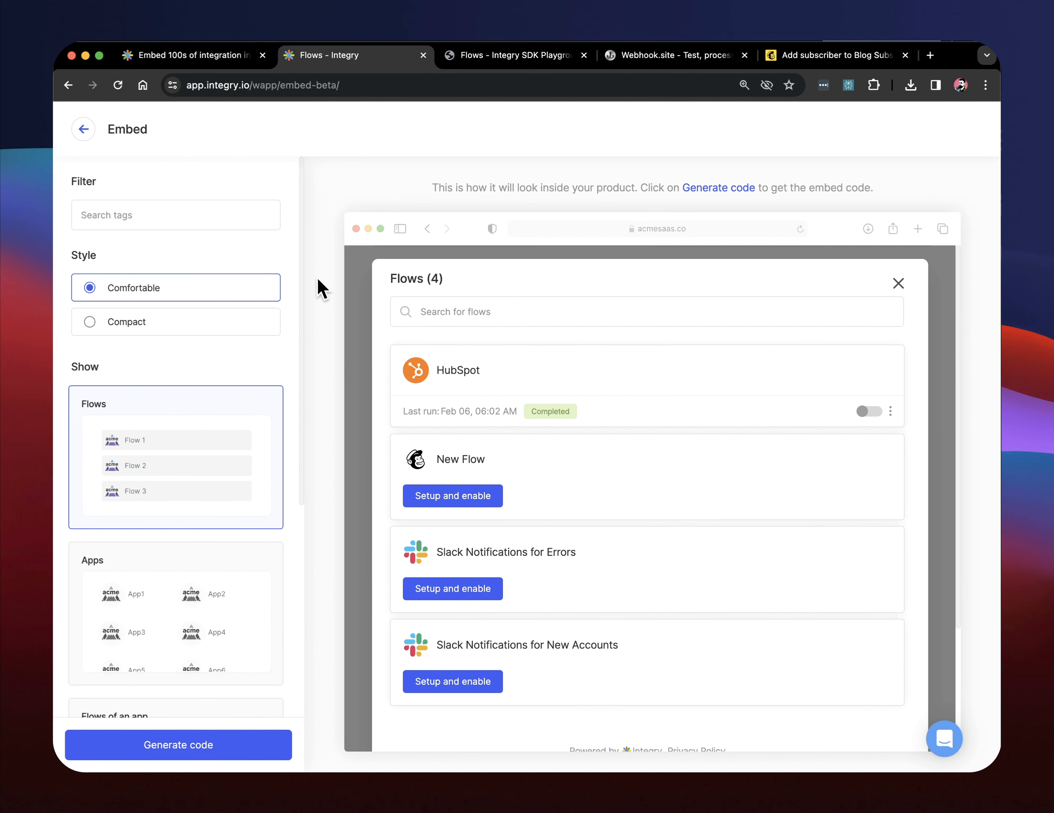
click(83, 130)
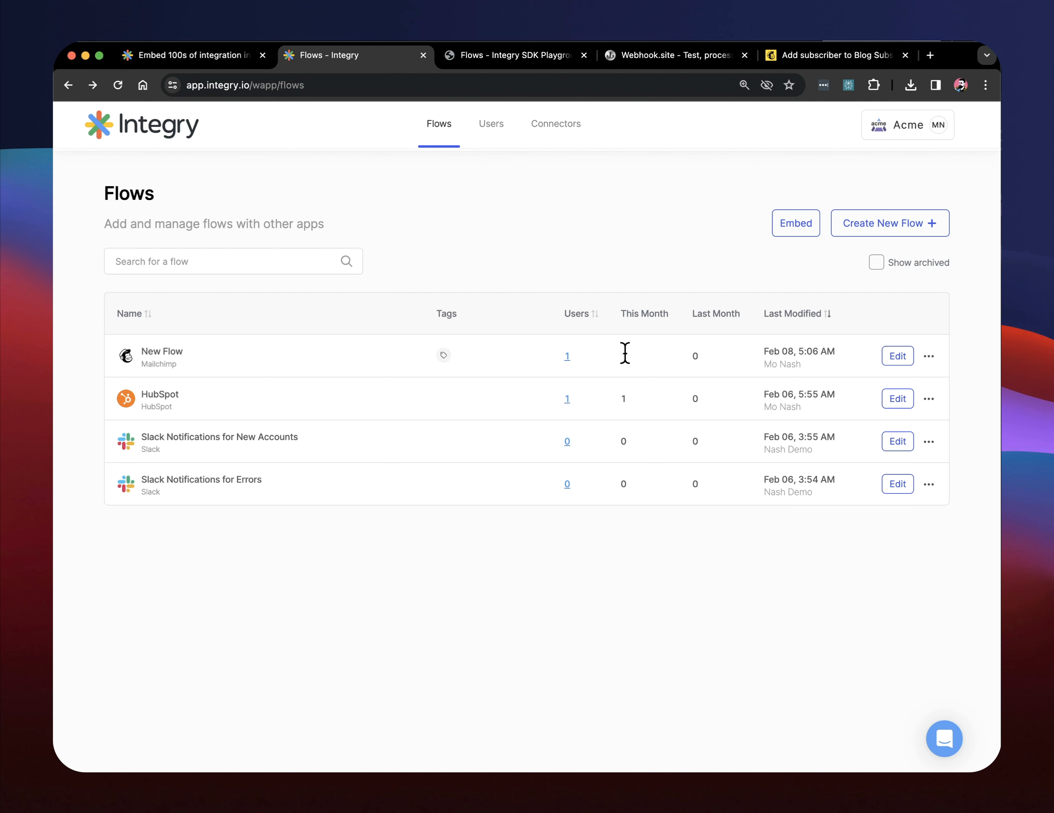
click(567, 356)
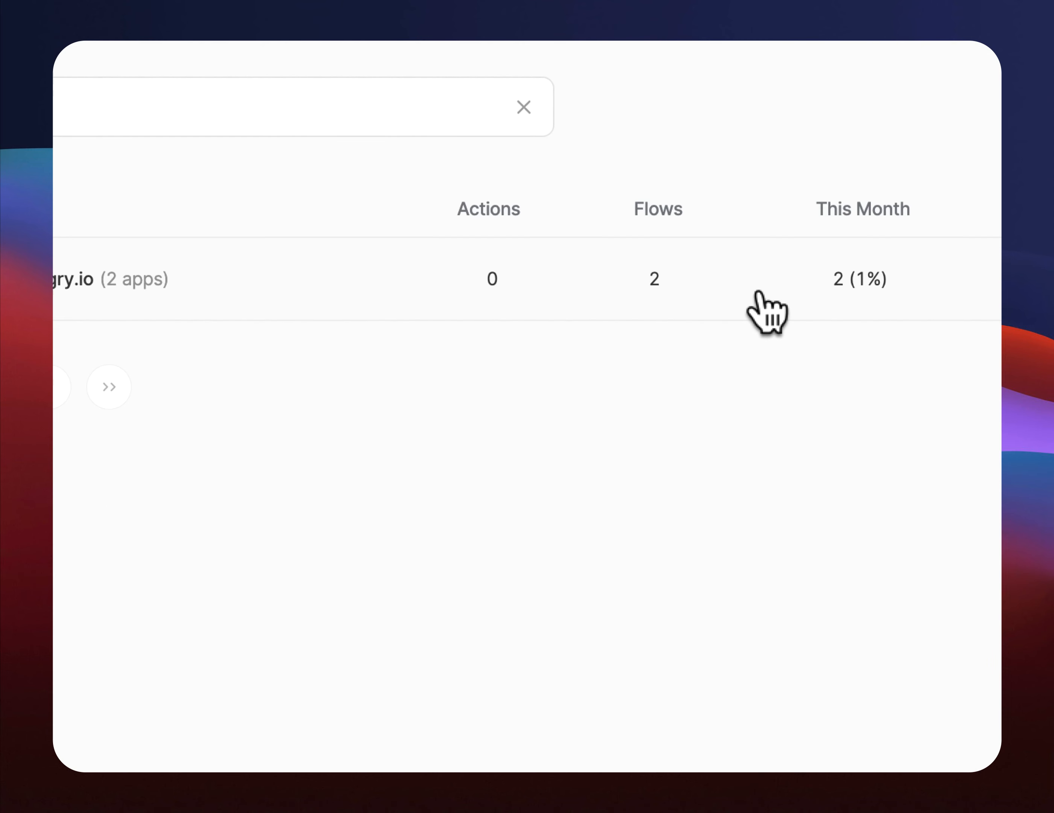
Open New Flow's runs under the user's Mailchimp app and view the steps of the completed run
click(203, 293)
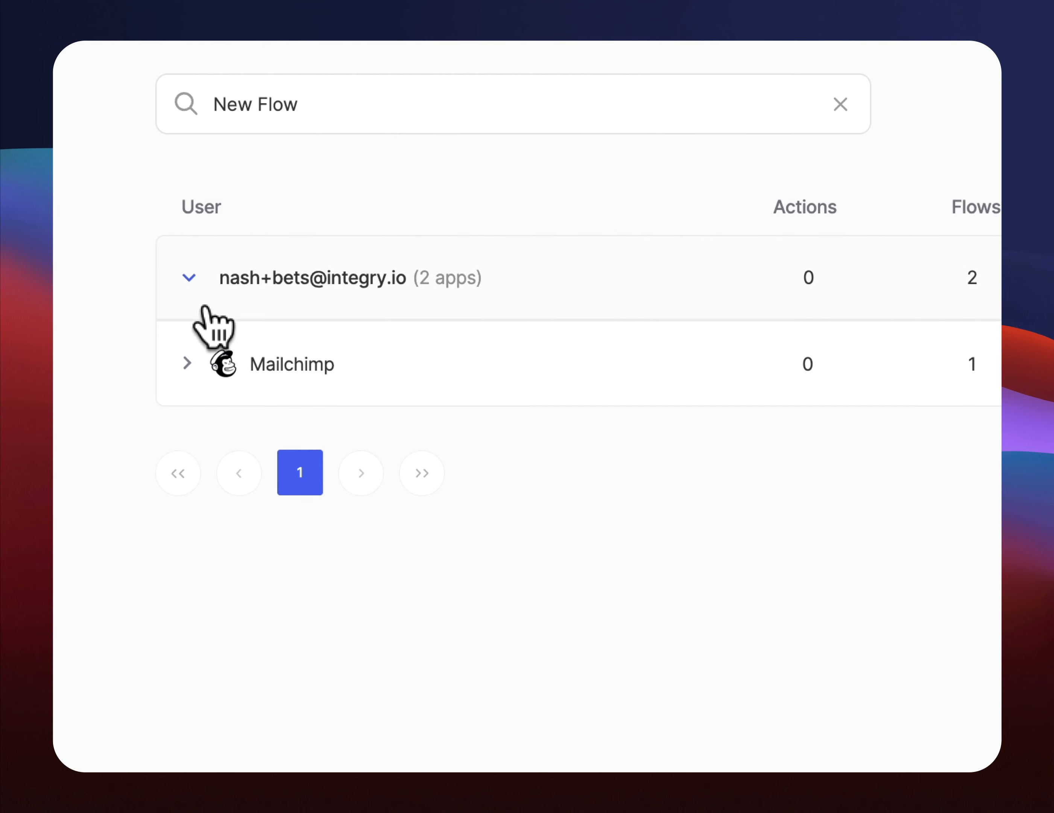
click(186, 364)
click(263, 443)
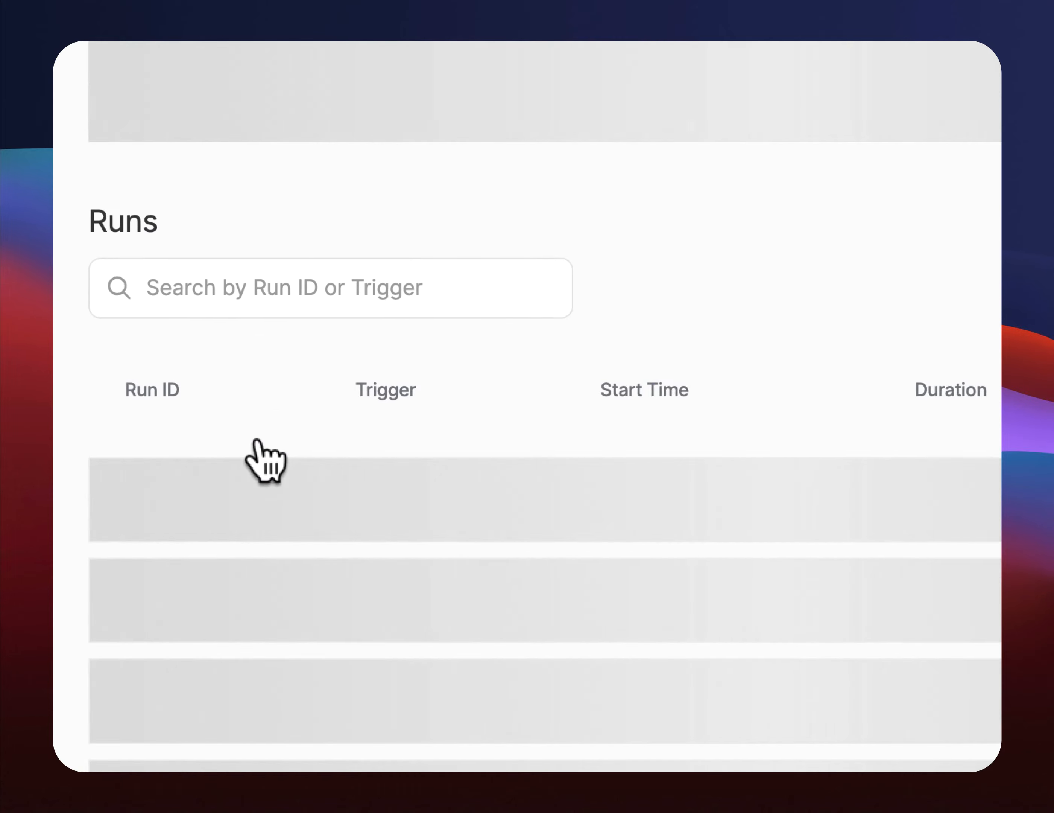
scroll(764, 320, down, 3)
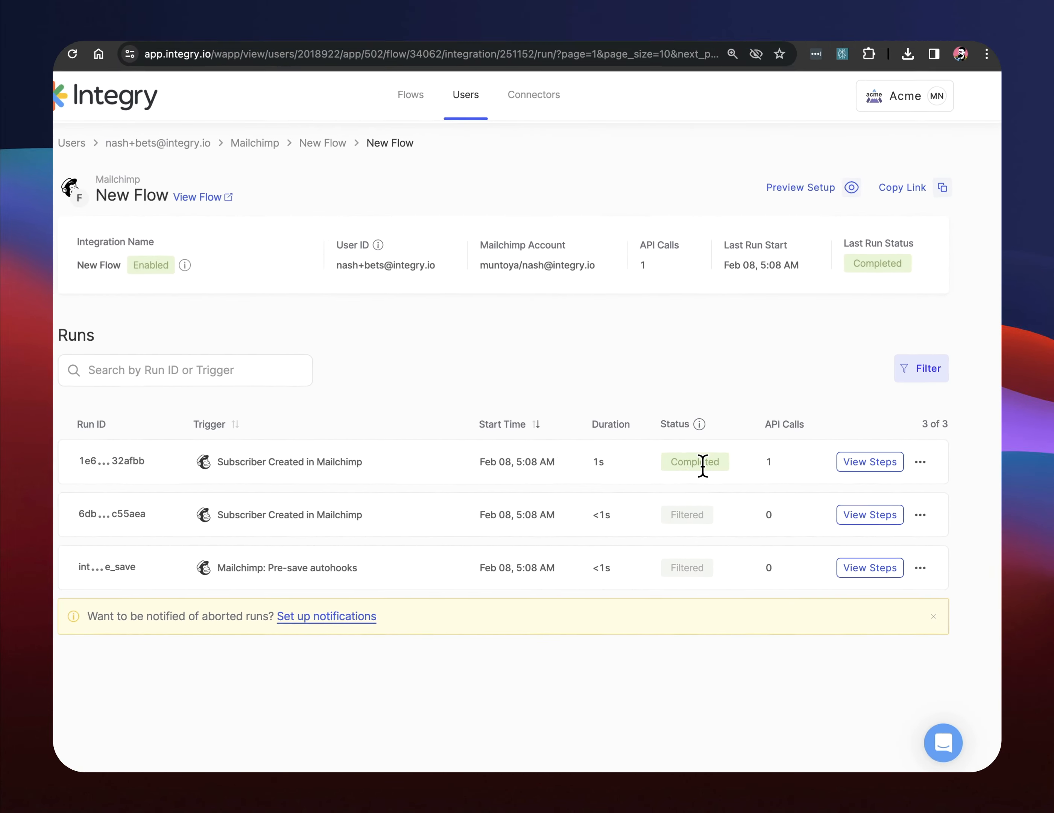
click(888, 464)
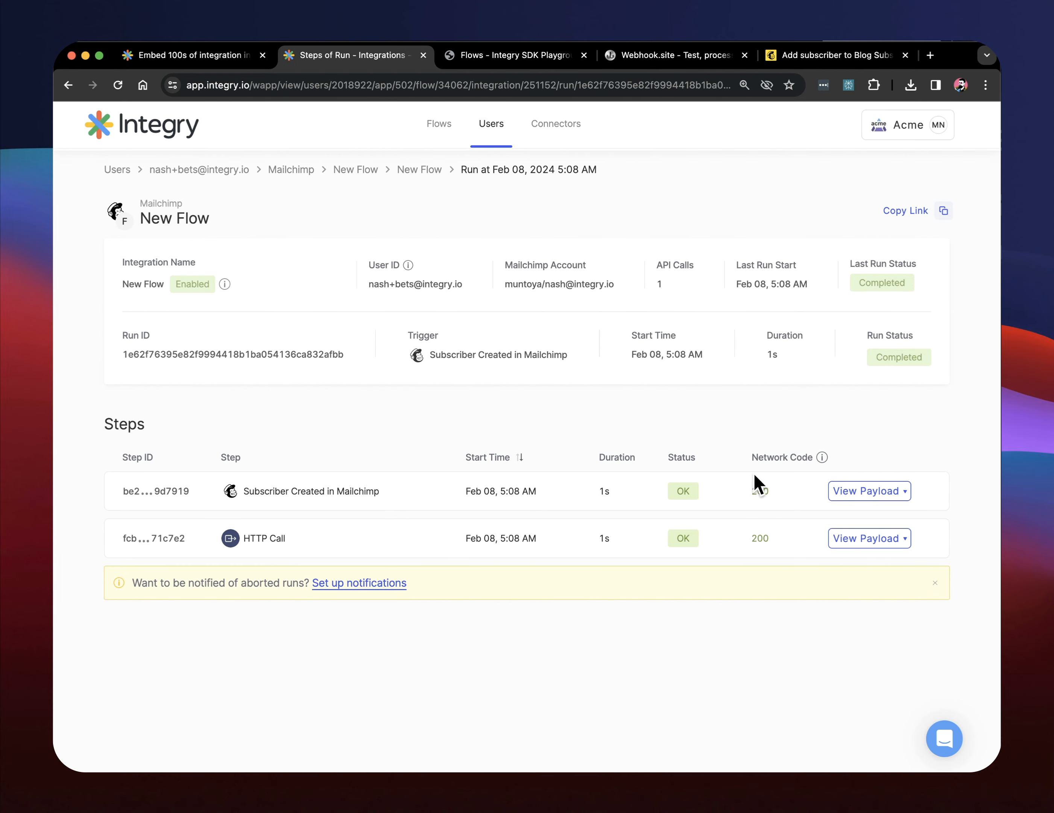
Examine the request headers and body in the payload of the Subscriber Created in Mailchimp step, and collapse the payload
click(849, 491)
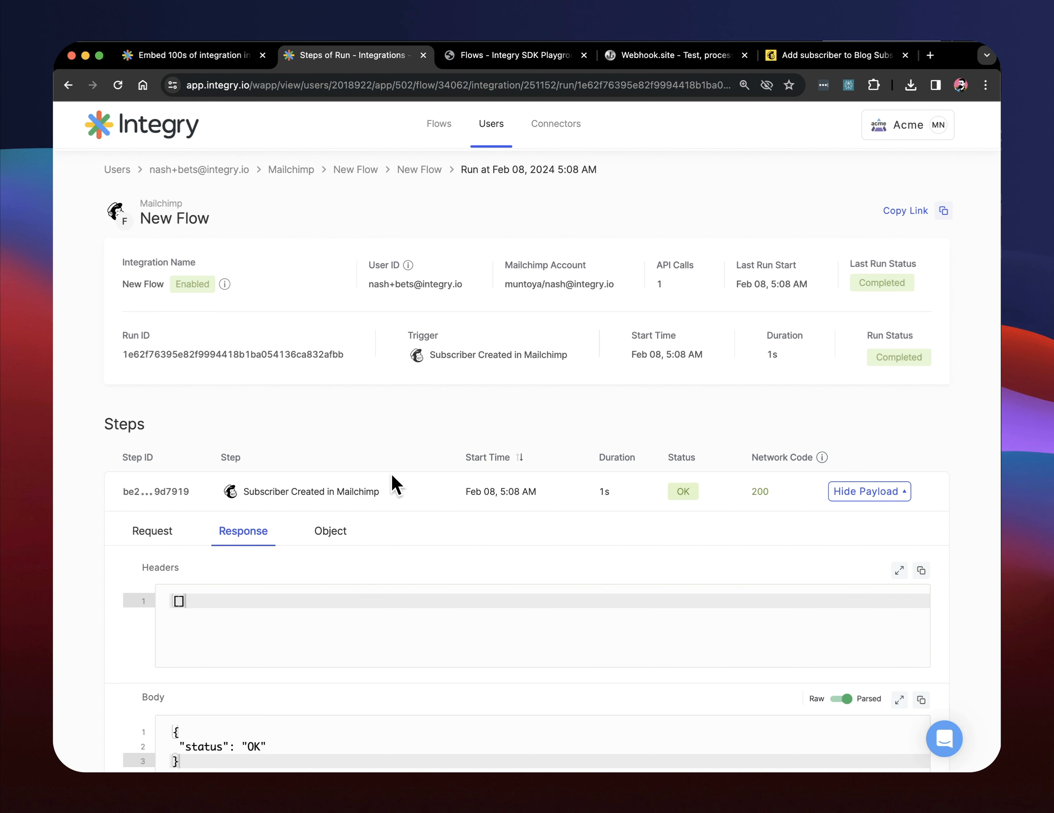
scroll(314, 450, down, 3)
click(167, 394)
scroll(339, 495, down, 1)
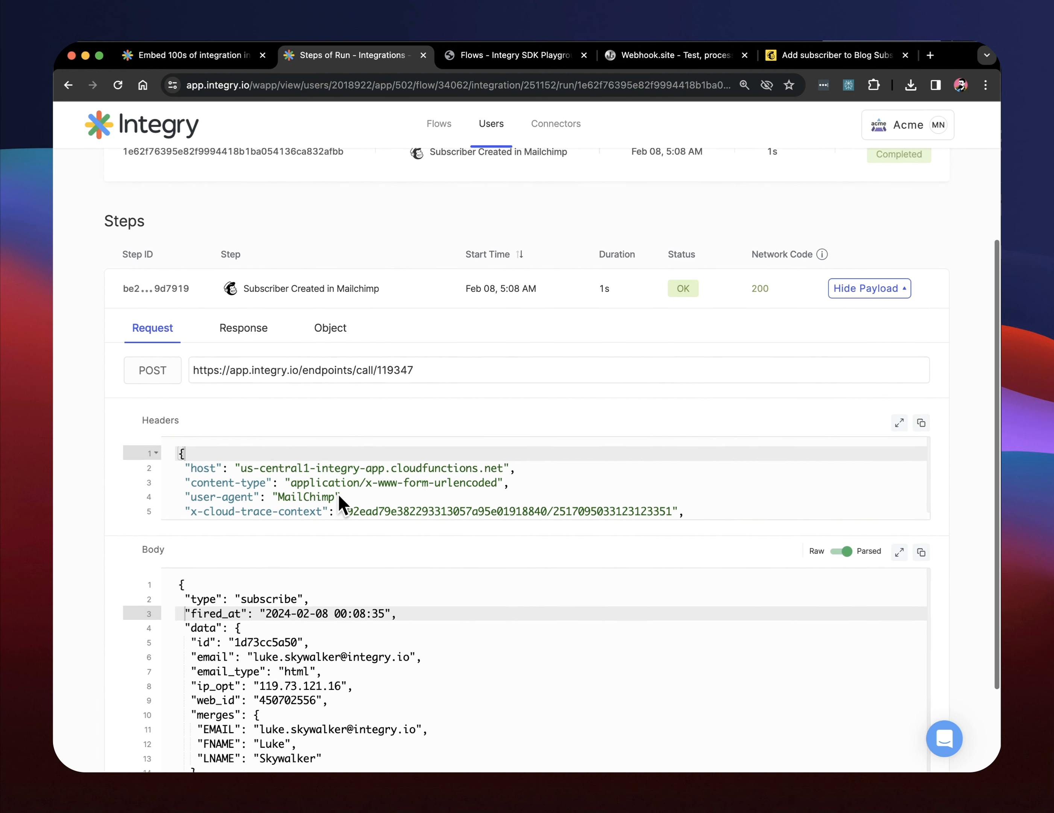
scroll(338, 494, down, 5)
scroll(295, 585, down, 1)
scroll(295, 585, down, 2)
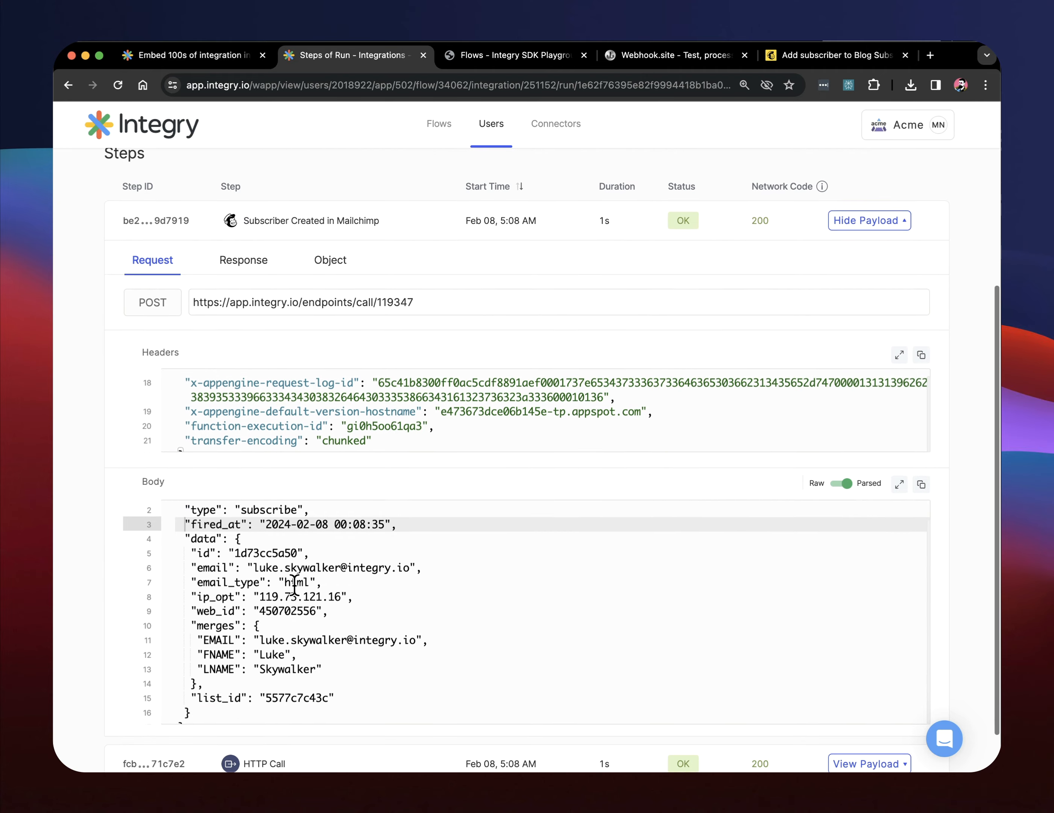
scroll(487, 429, up, 5)
click(885, 406)
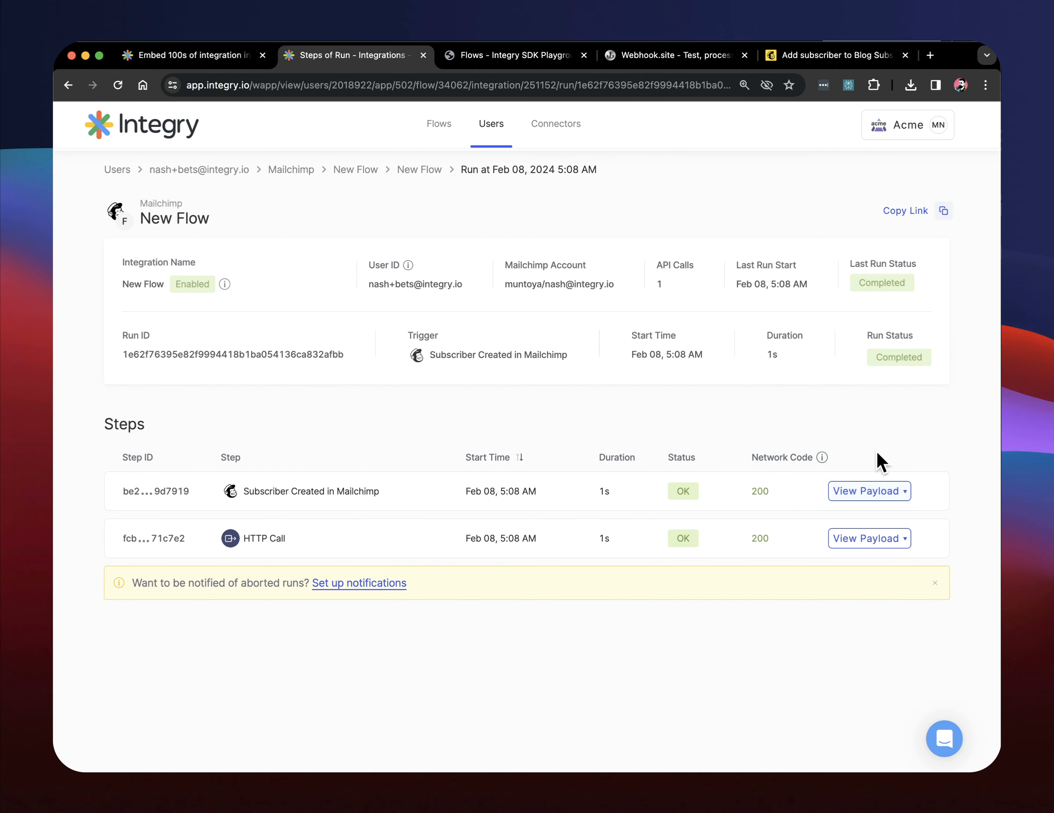
Examine the request URL, headers and body in the payload of the HTTP Call step
click(864, 538)
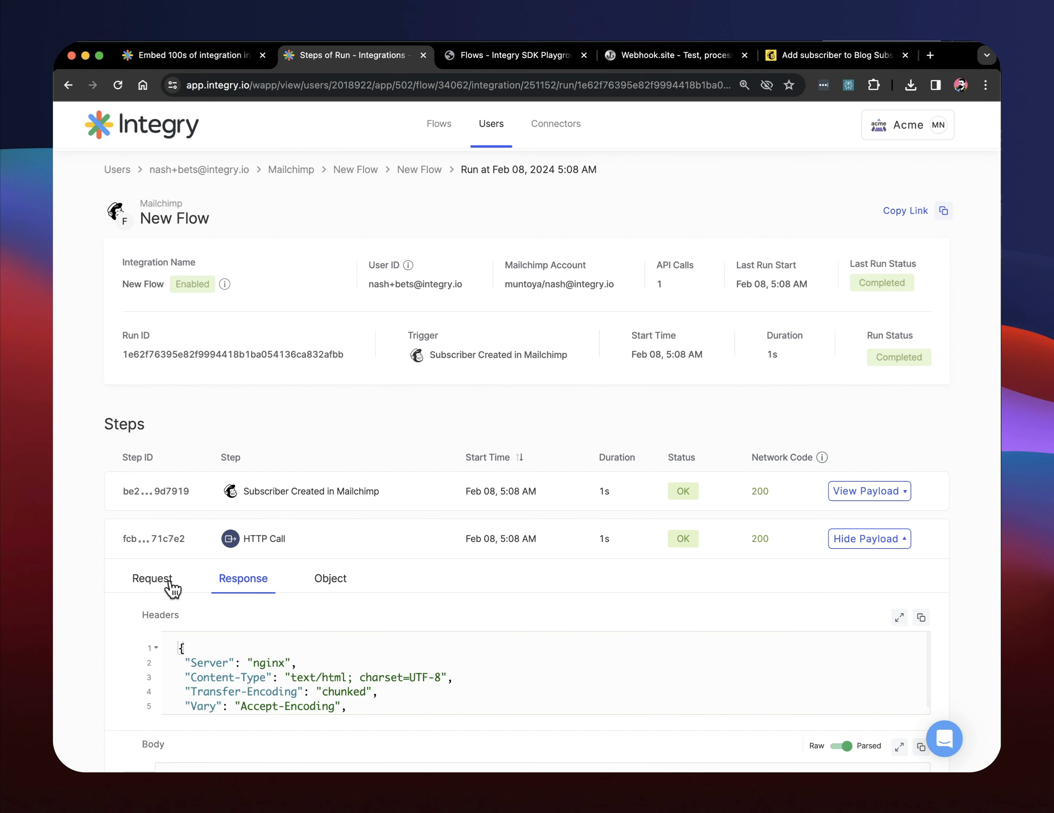
click(152, 578)
scroll(165, 648, down, 3)
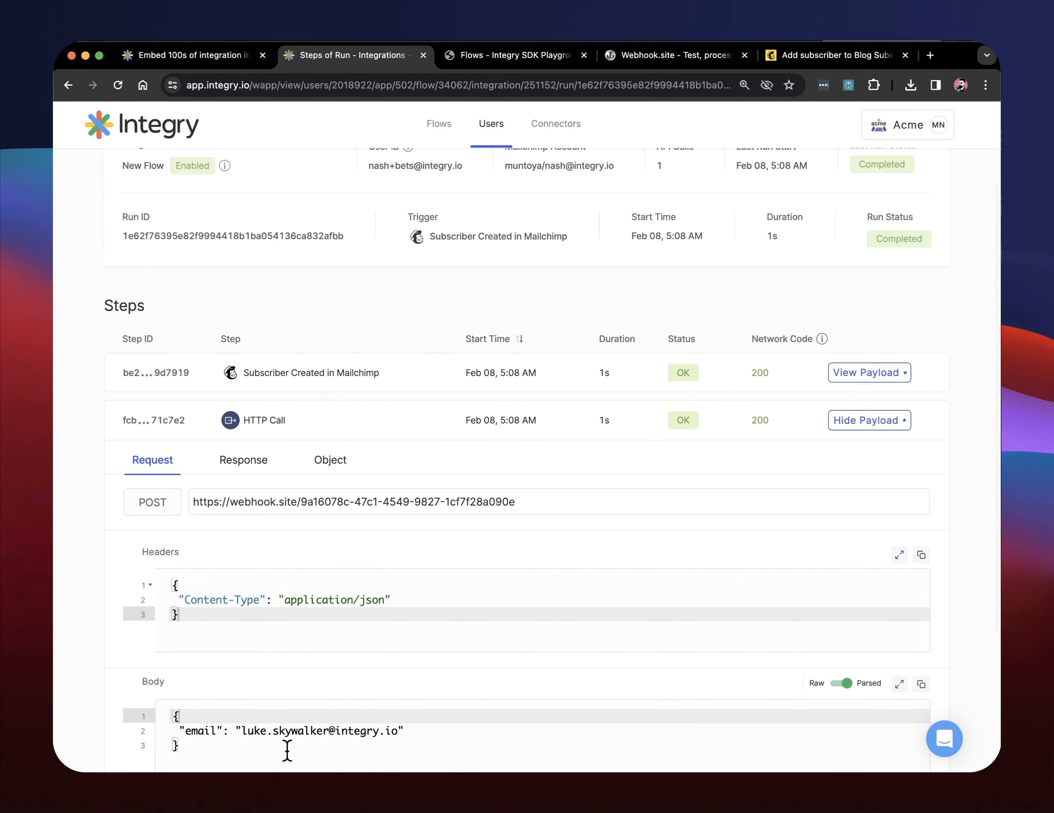
scroll(82, 605, up, 2)
scroll(83, 605, up, 2)
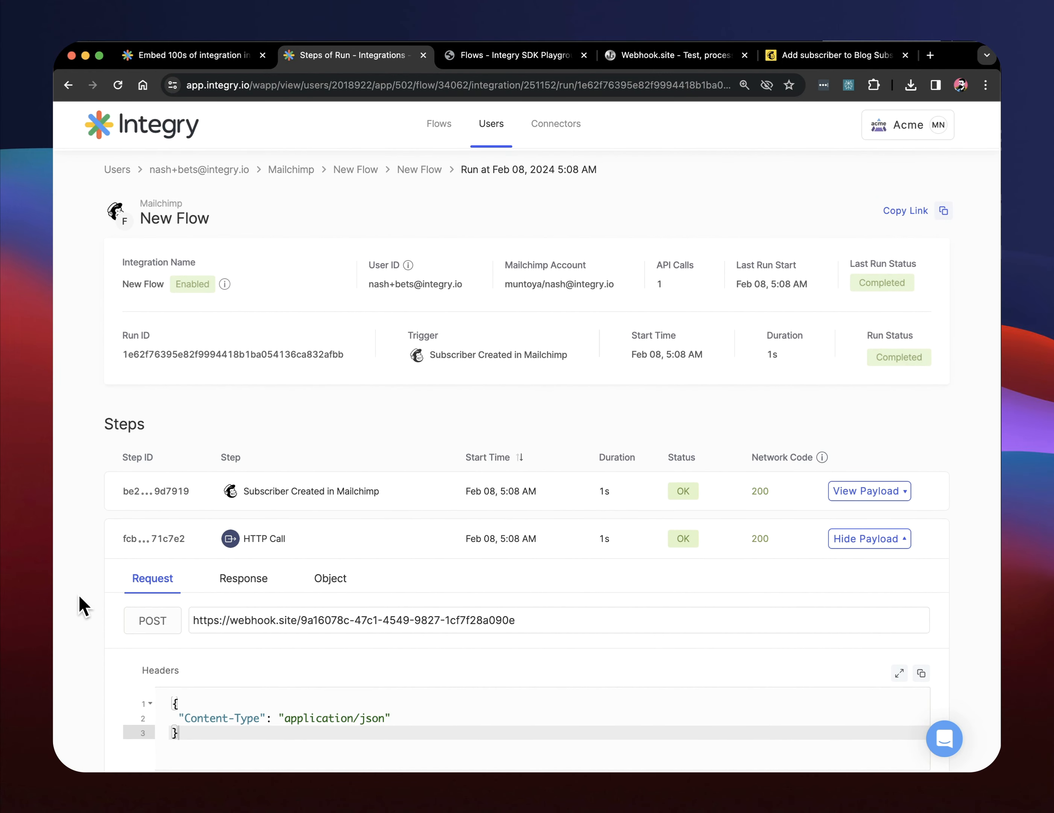